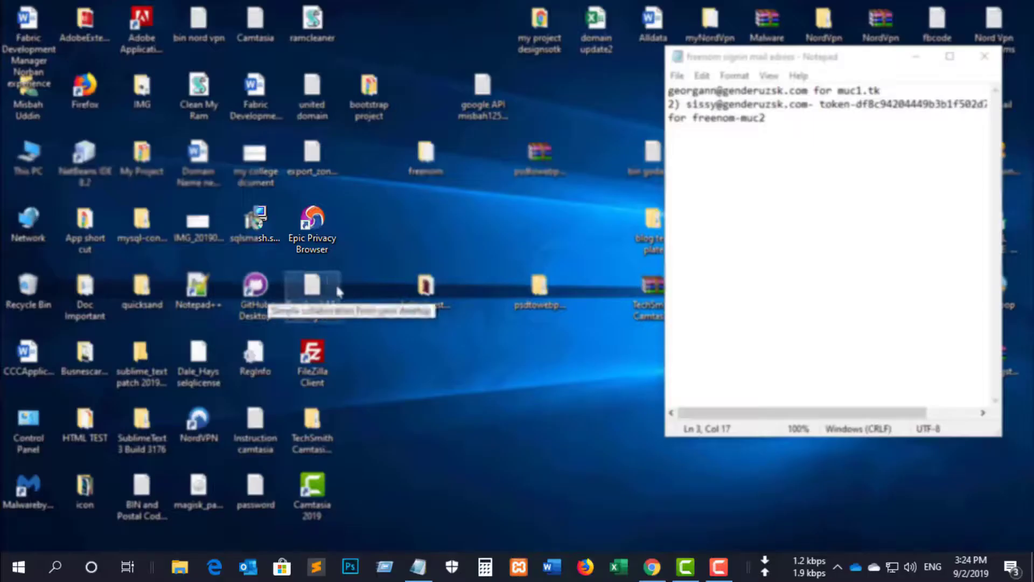
Launch Epic Privacy Browser and run a web search for 'freenom'.
left_click(312, 237)
double_click(324, 227)
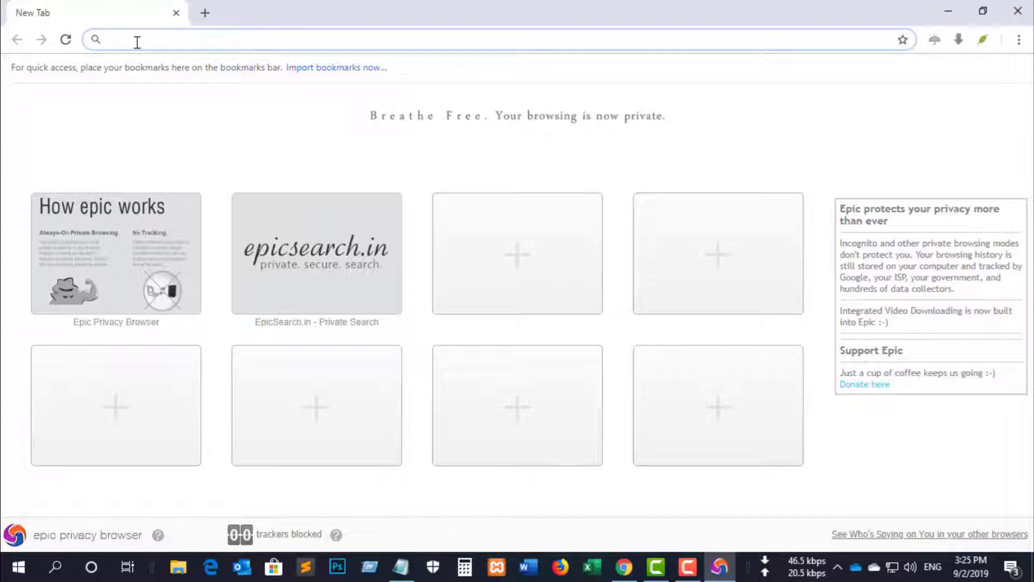
type("fr")
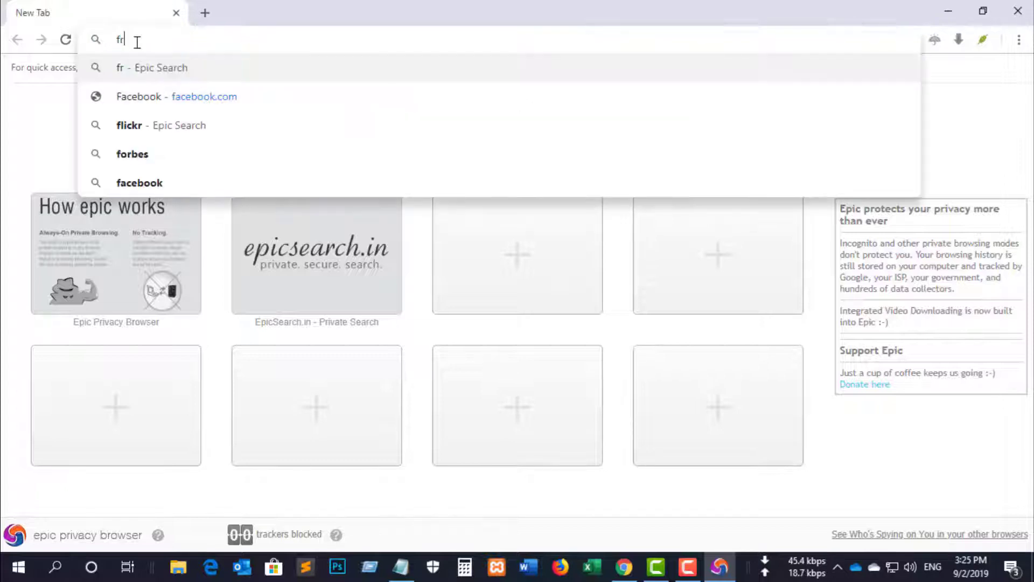
type("eeno")
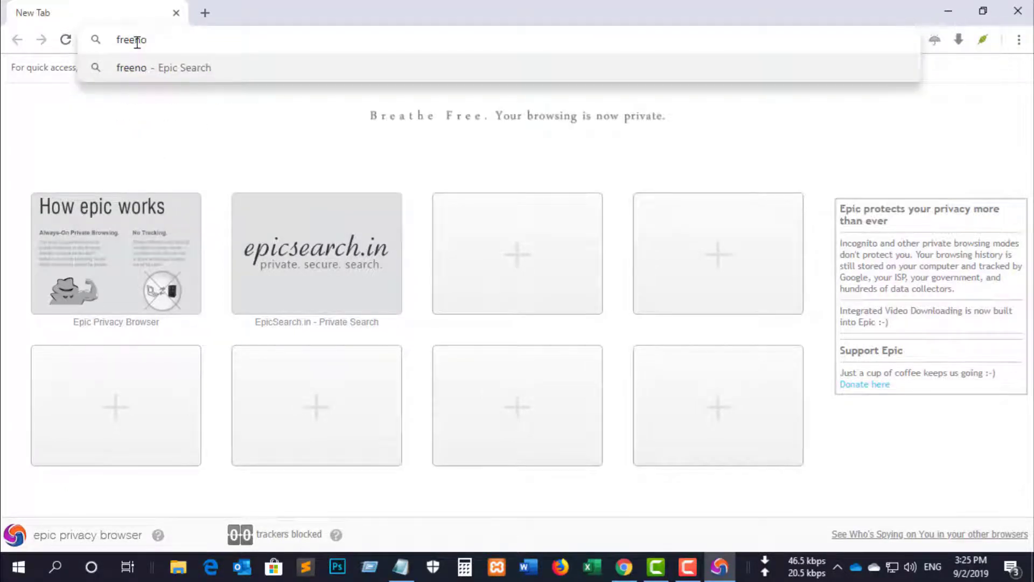
type("m")
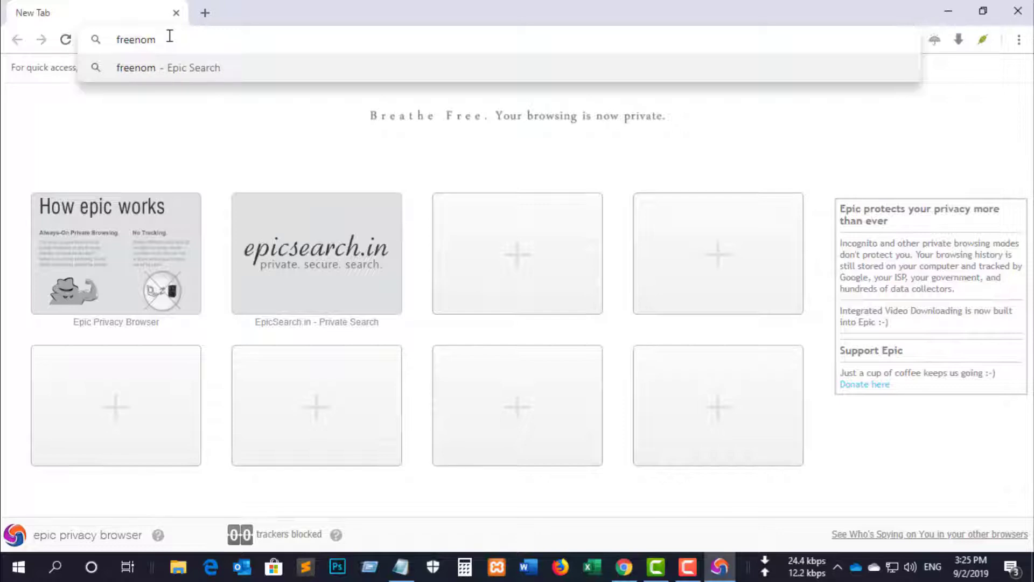
key("Return")
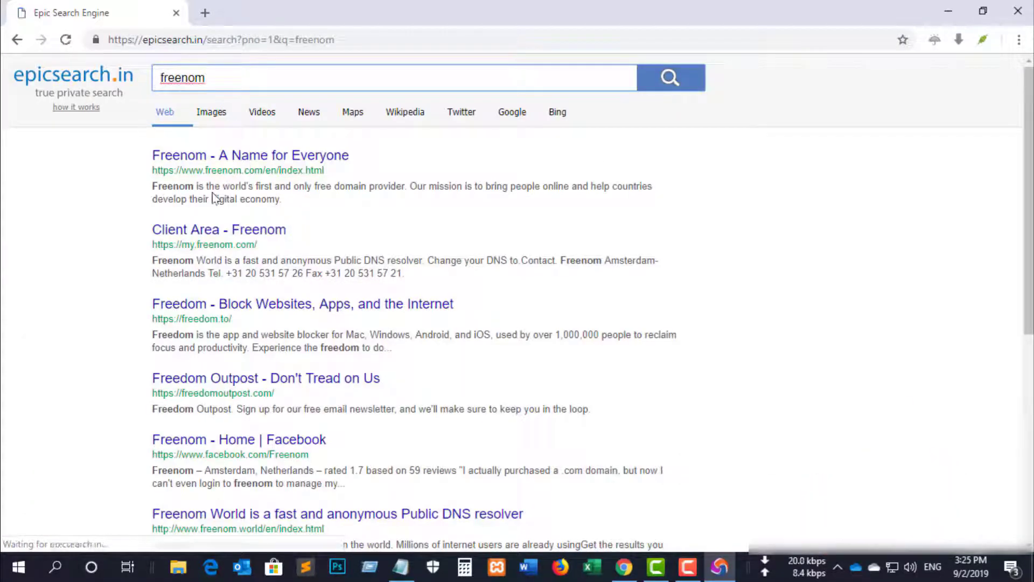
Open the Freenom home page and check which free 'muc2' domains are available.
left_click(217, 160)
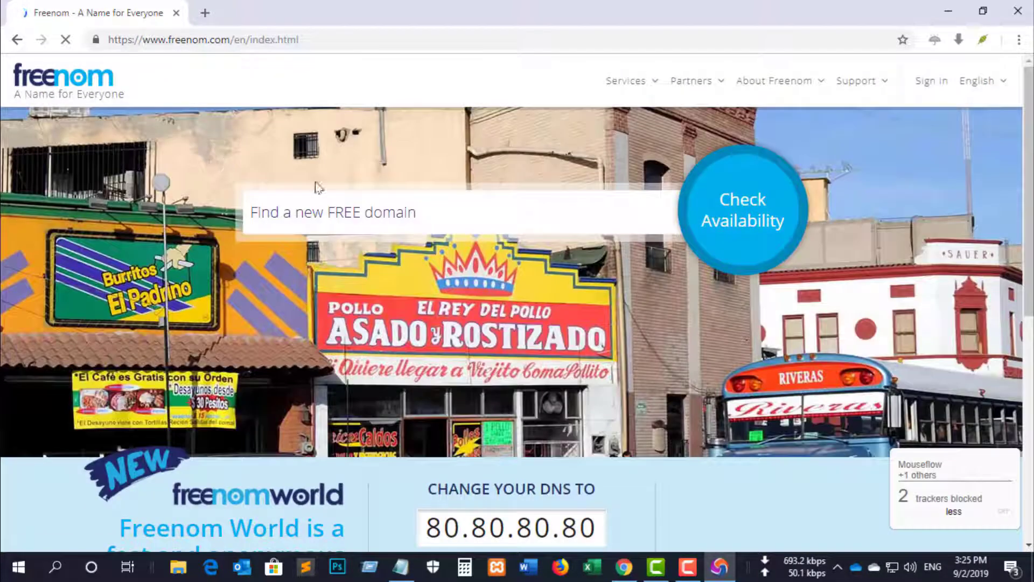
scroll(382, 207, "down", 3)
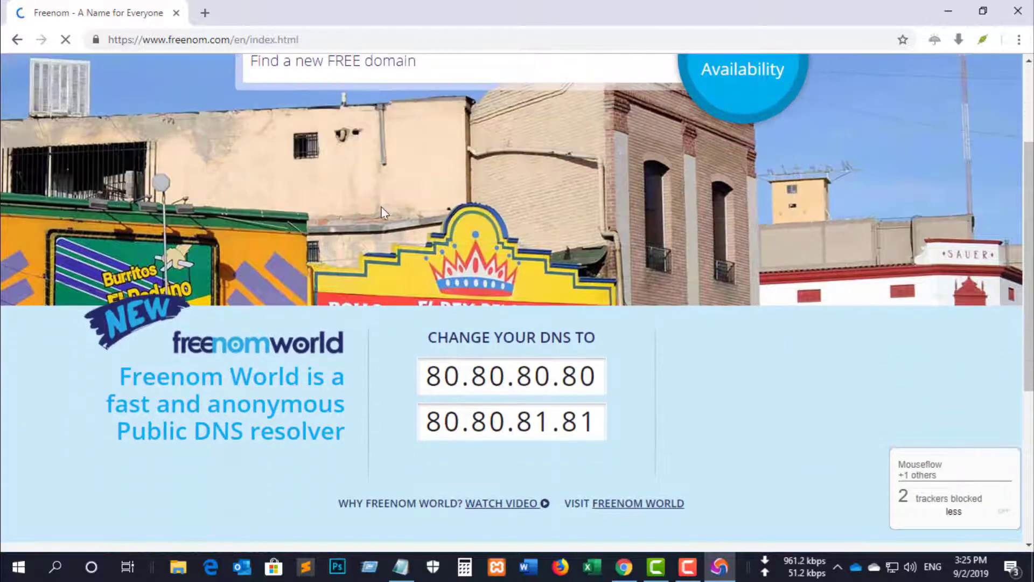
scroll(377, 215, "up", 3)
left_click(312, 212)
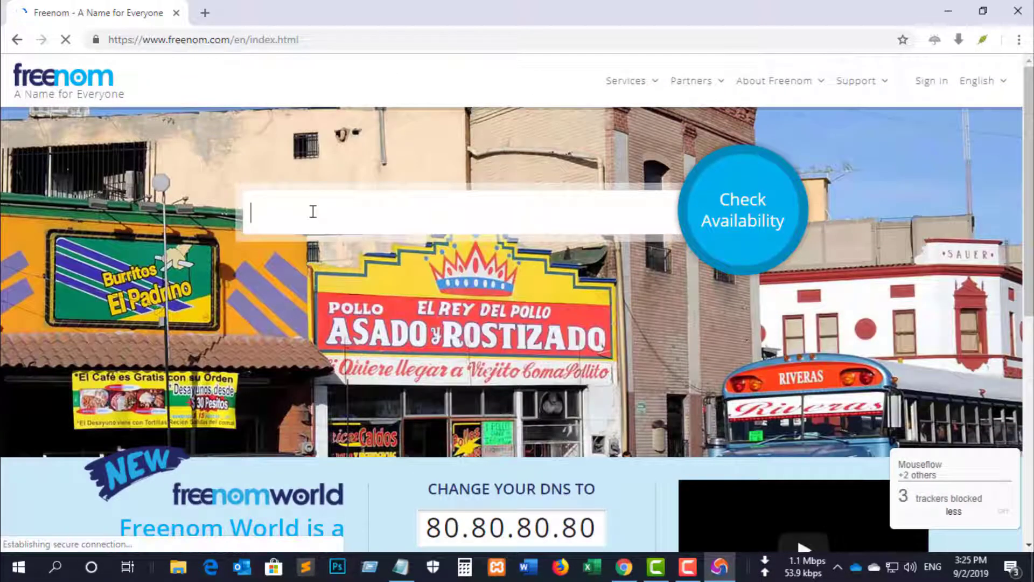
type("mu")
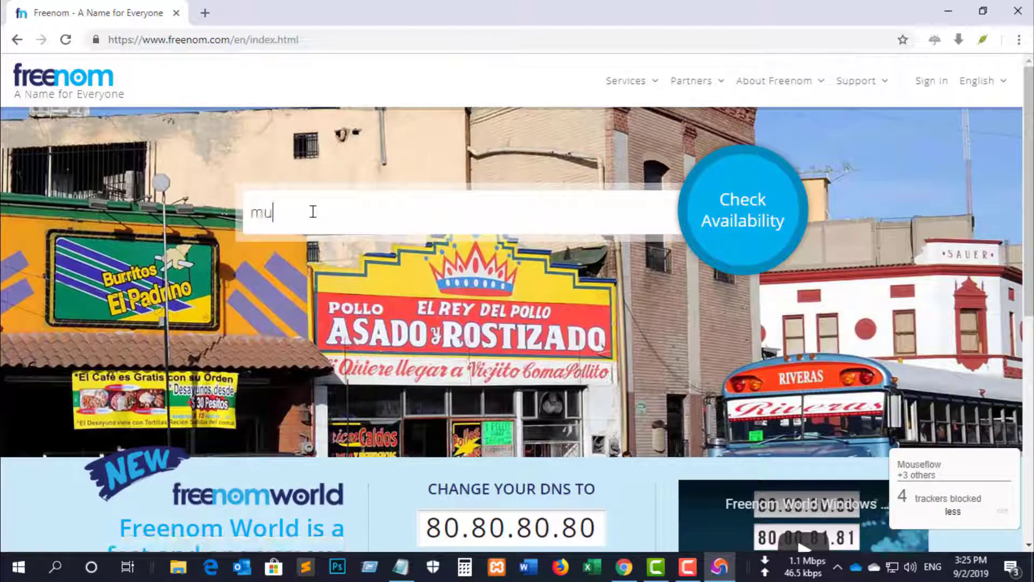
type("c2")
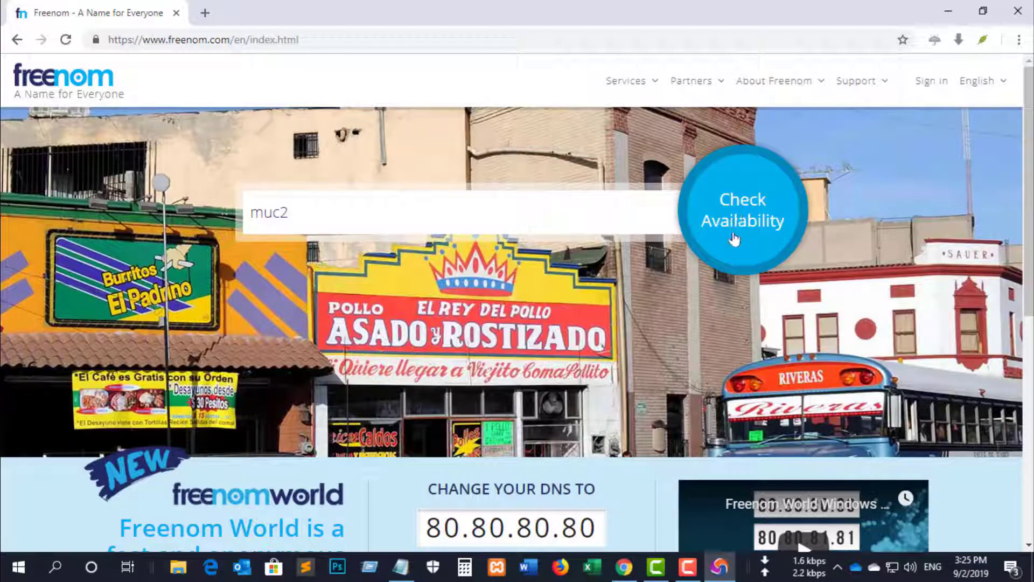
left_click(751, 221)
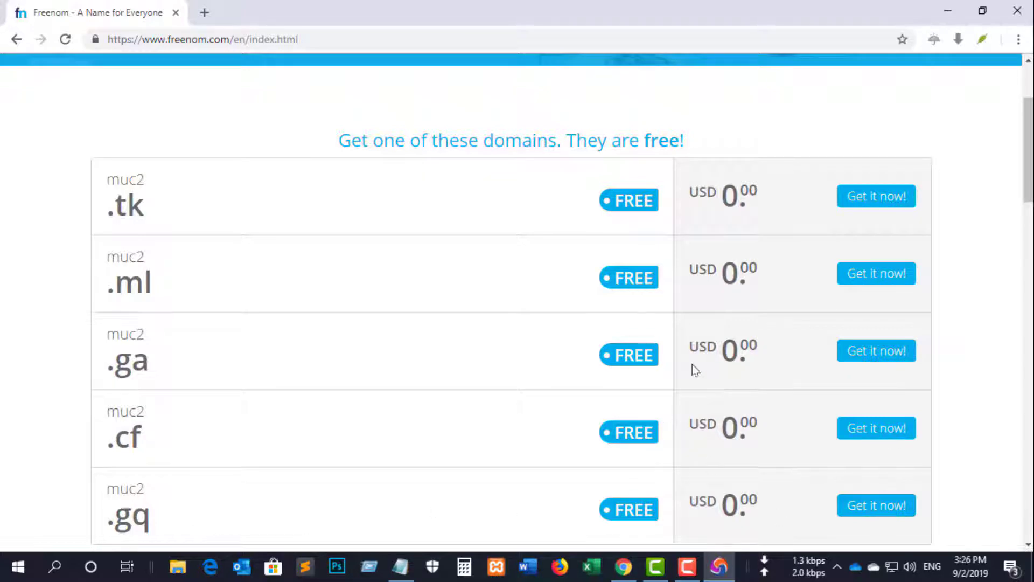
Add the free muc2.tk domain to the cart and go to checkout.
scroll(695, 370, "down", 5)
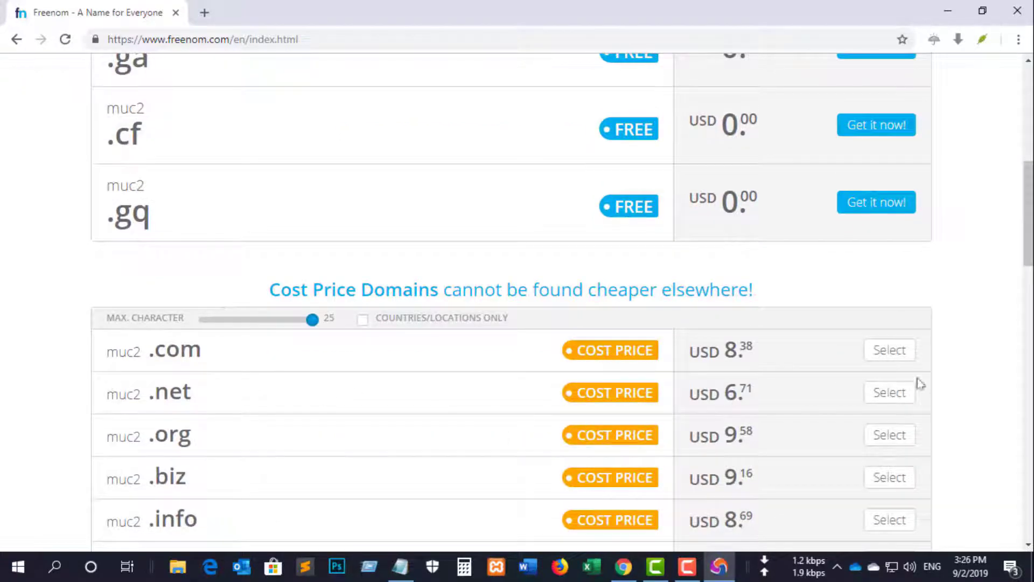
scroll(859, 197, "up", 5)
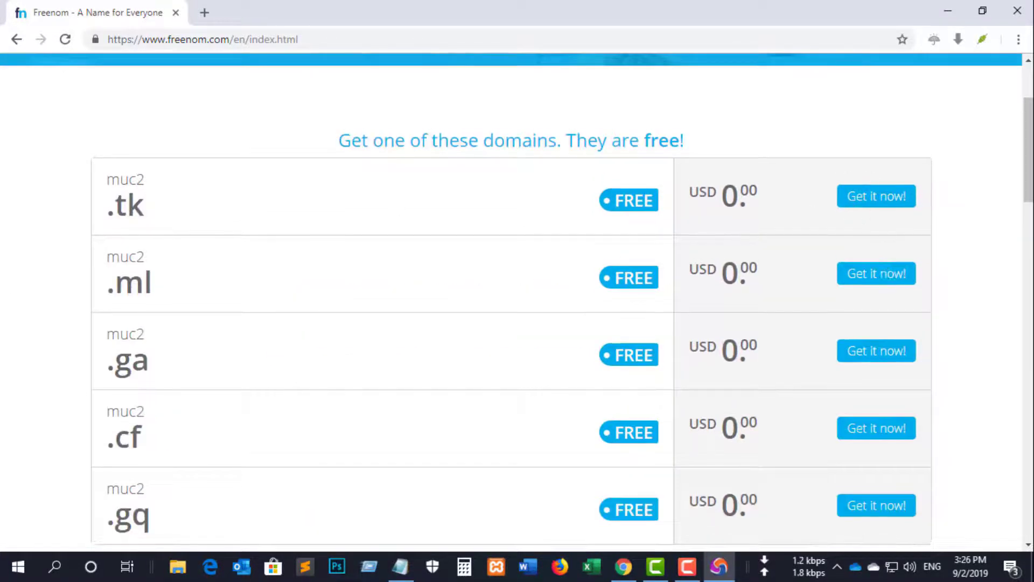
scroll(865, 216, "up", 1)
left_click(865, 276)
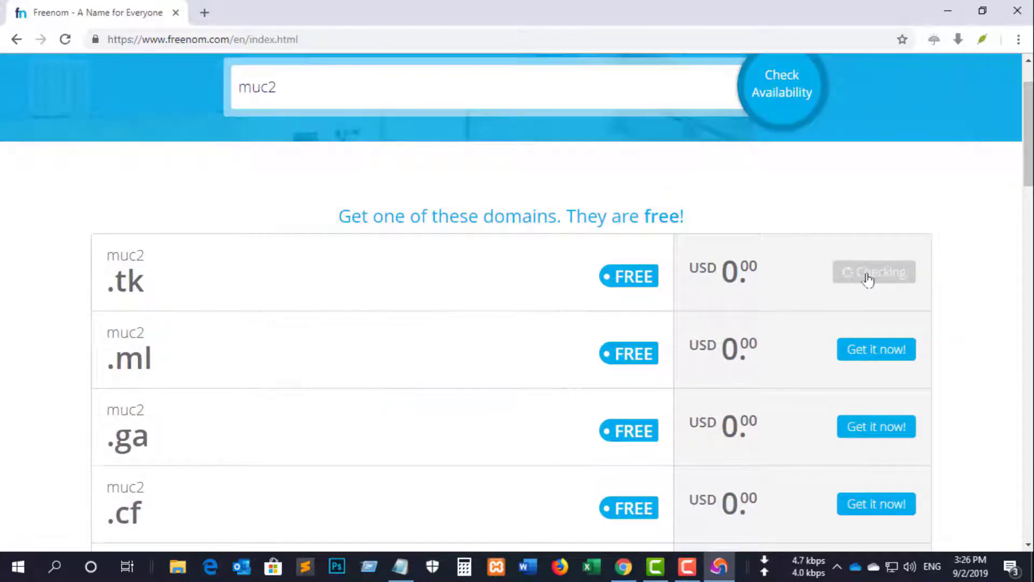
left_click(873, 182)
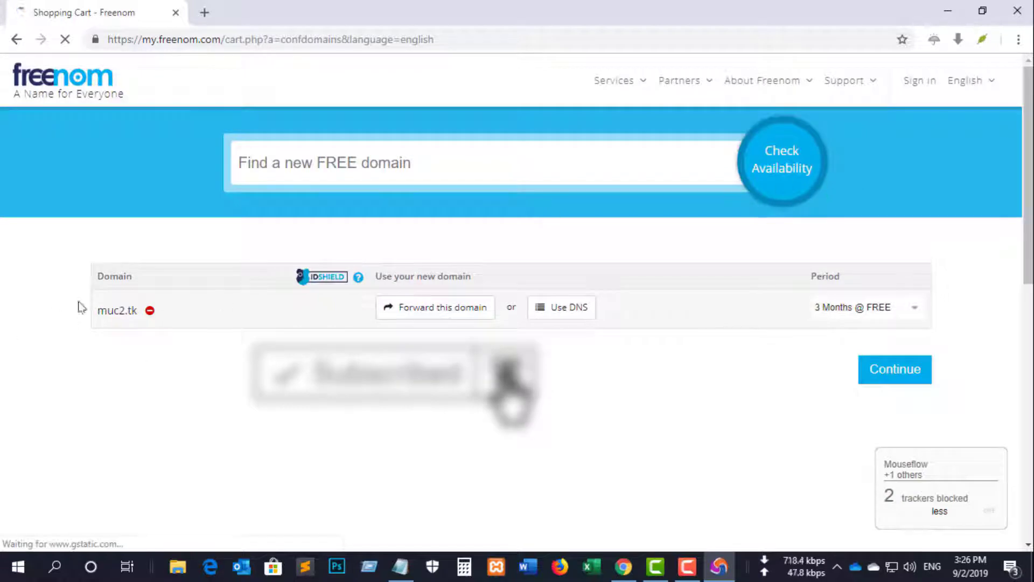
Set the period to 12 Months @ FREE, continue to Review & Checkout, and open a new tab.
left_click(914, 308)
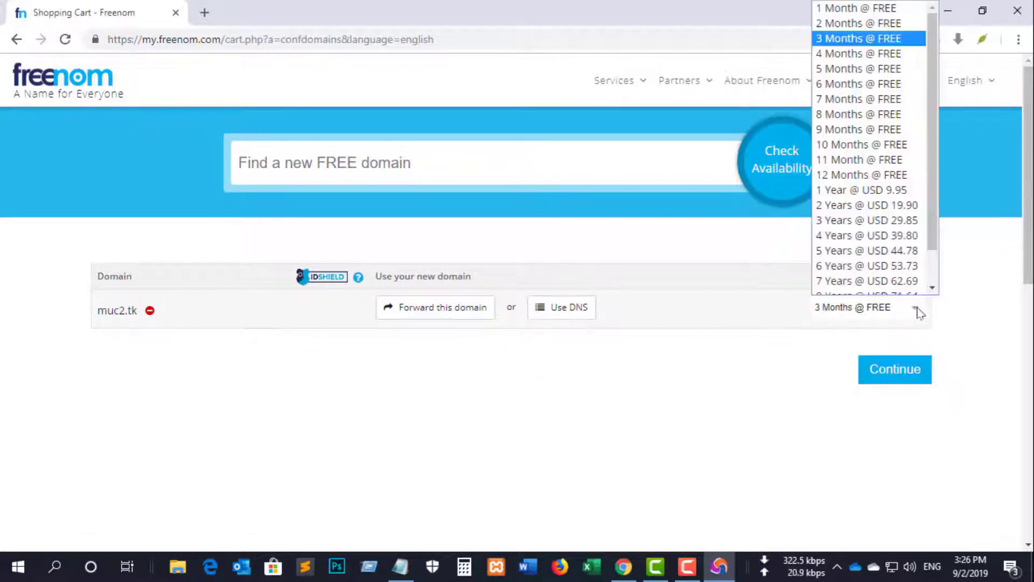
left_click(837, 167)
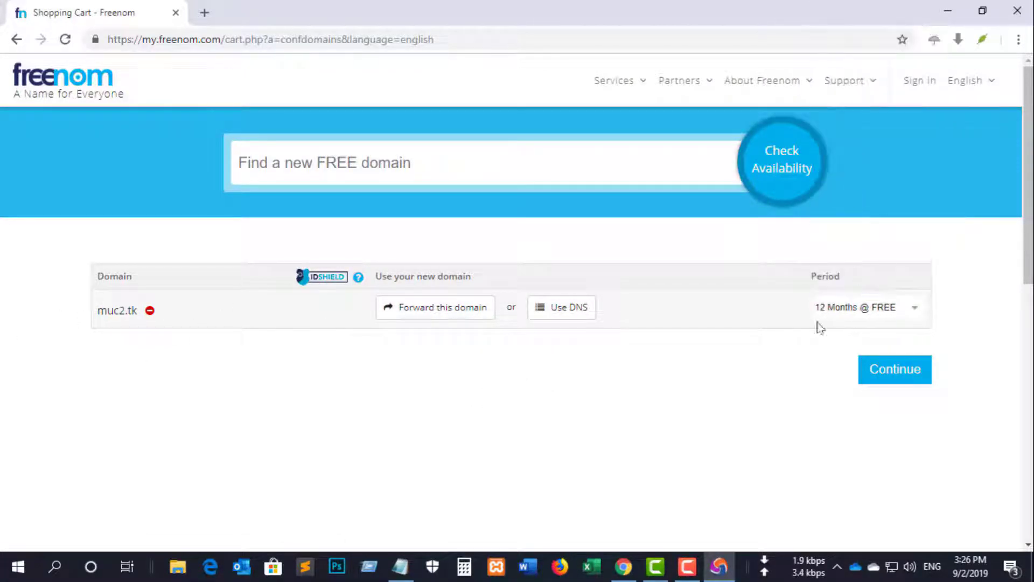
scroll(891, 316, "down", 2)
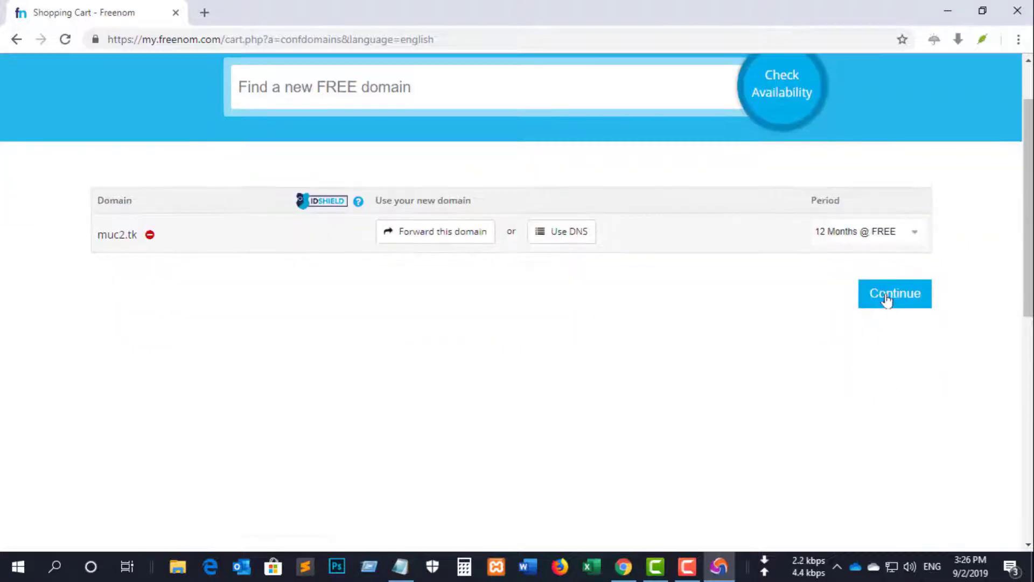
left_click(888, 299)
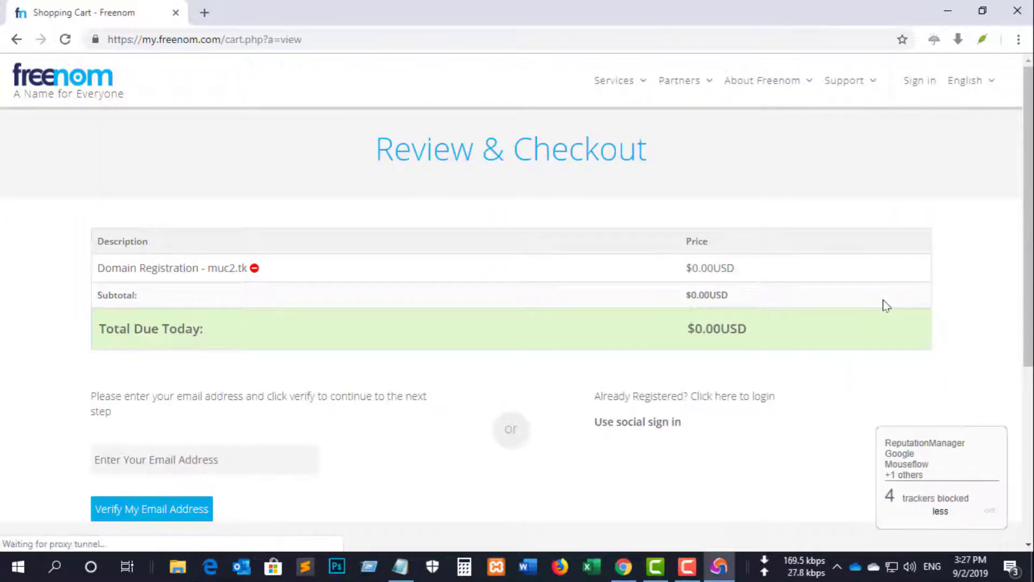
scroll(808, 316, "down", 3)
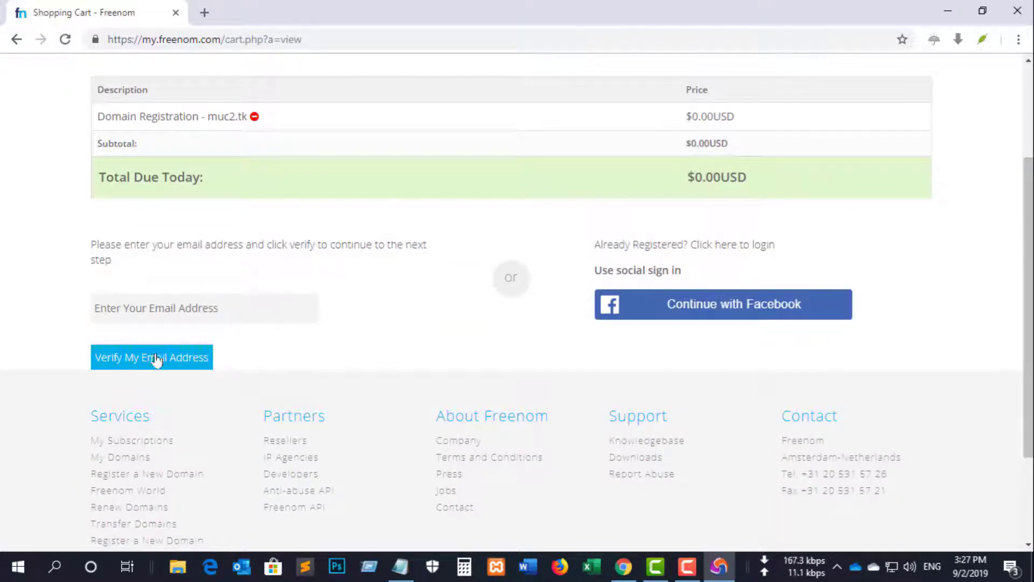
left_click(205, 18)
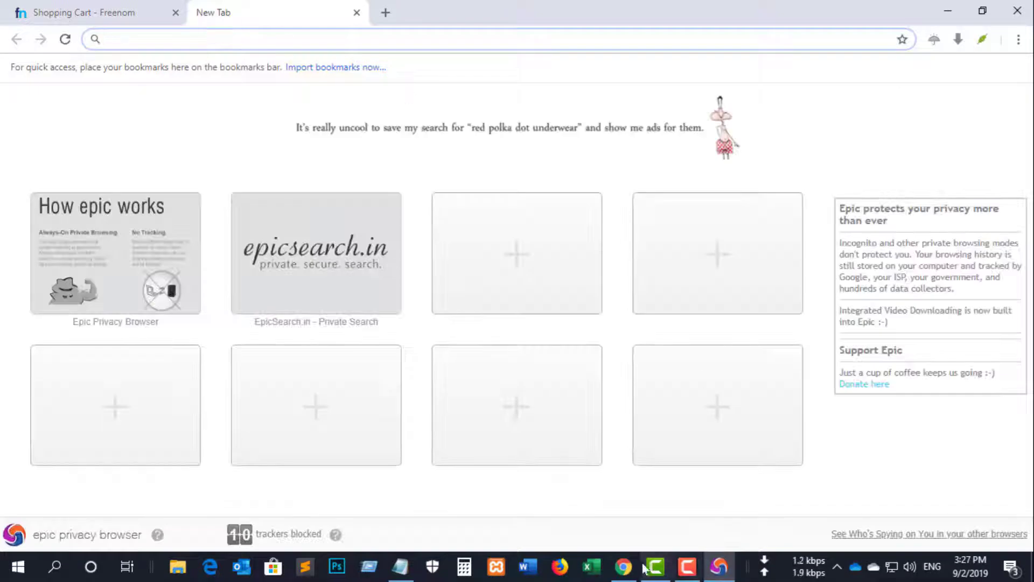
type("emailondeck.com")
key("Return")
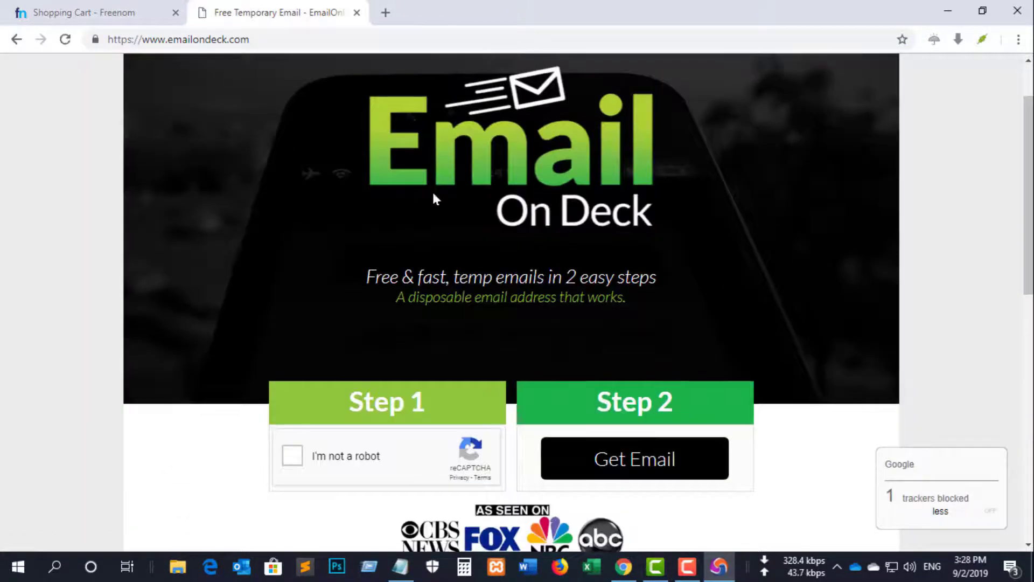
scroll(435, 199, "down", 5)
left_click(292, 152)
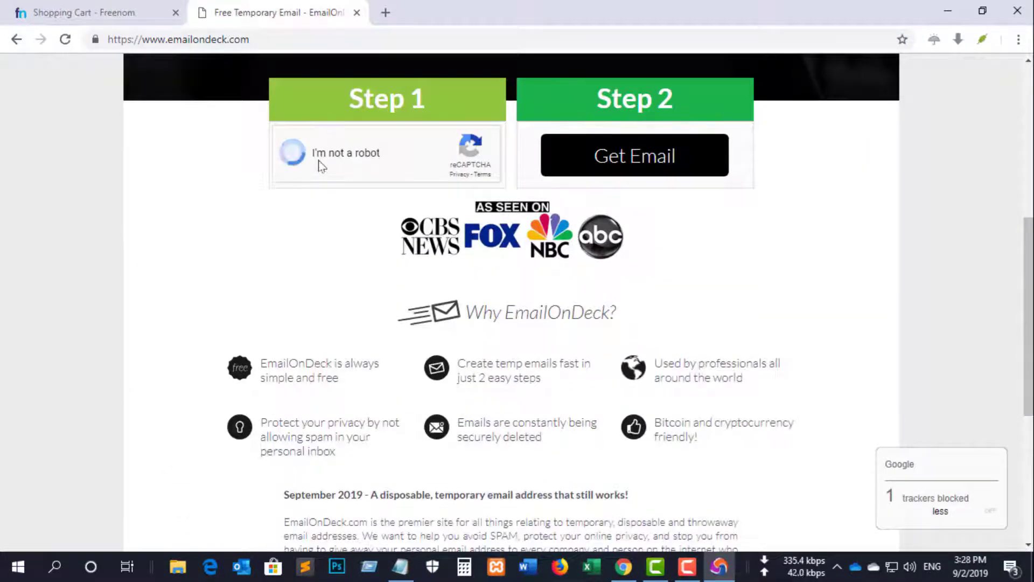
left_click(487, 272)
left_click(570, 286)
left_click(353, 266)
left_click(570, 478)
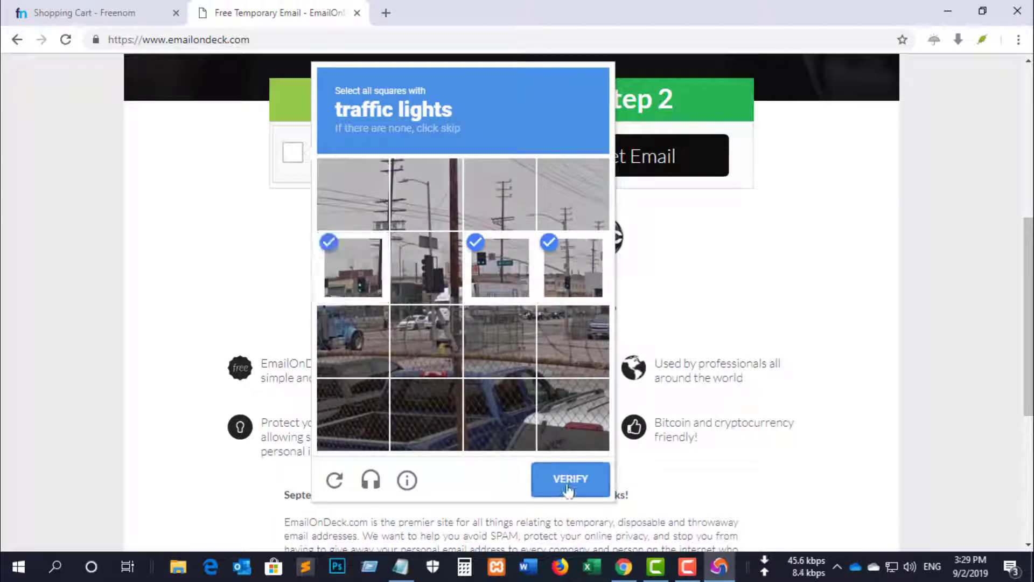
left_click(614, 159)
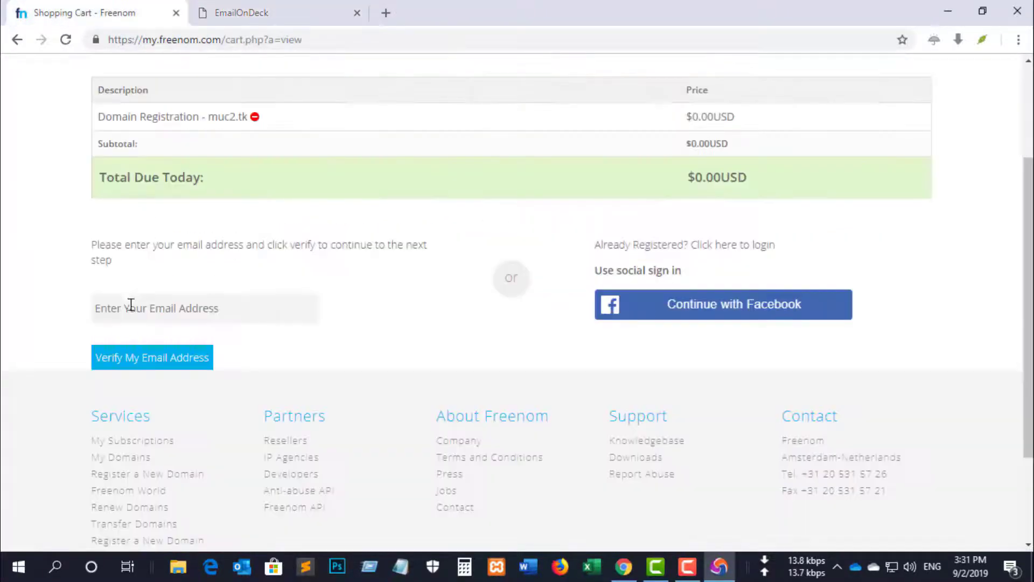
right_click(130, 299)
left_click(164, 423)
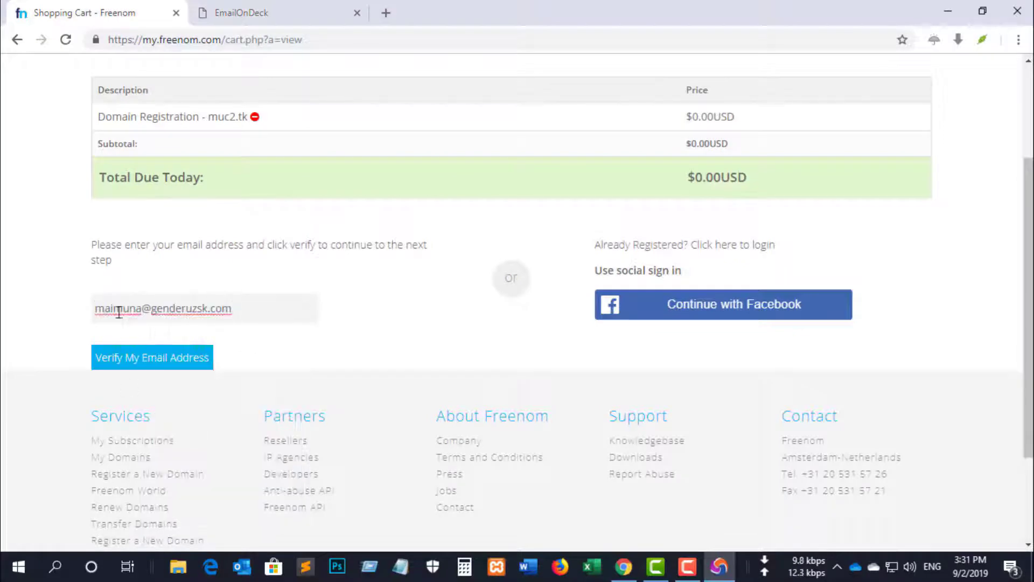
left_click(146, 361)
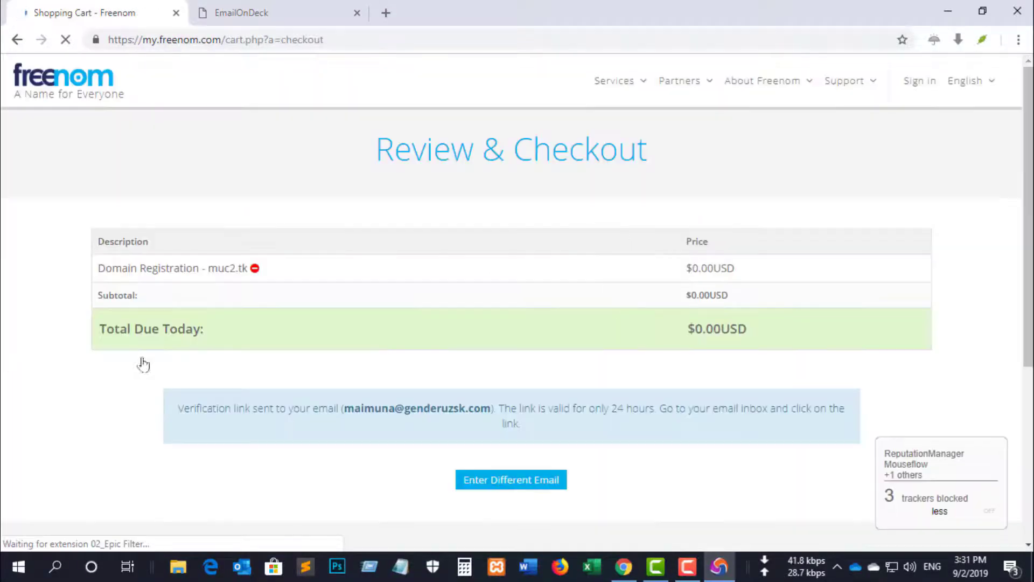
scroll(143, 364, "down", 4)
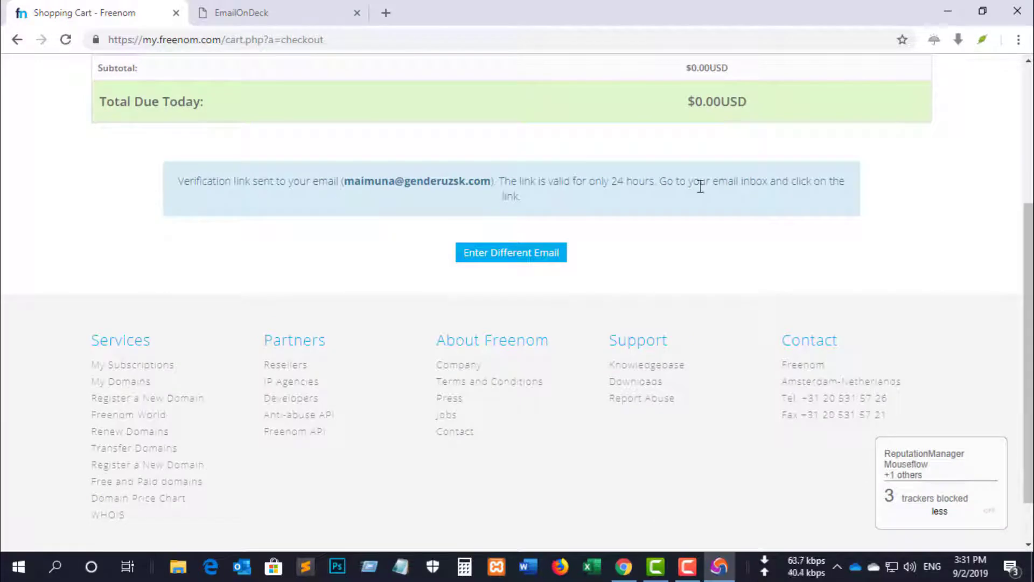
left_click(228, 17)
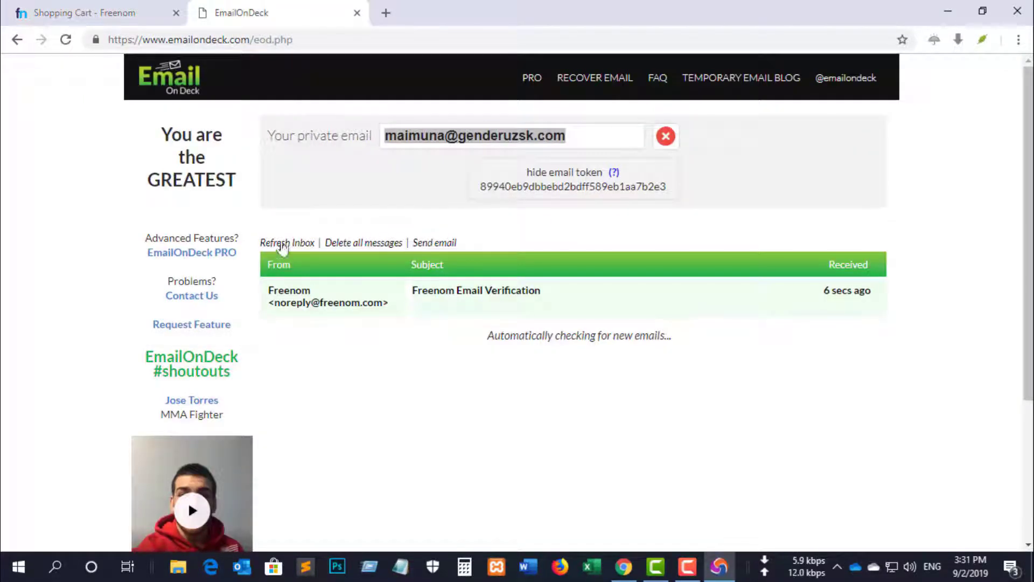
Open the 'Freenom Email Verification' message and follow its verification link.
left_click(423, 298)
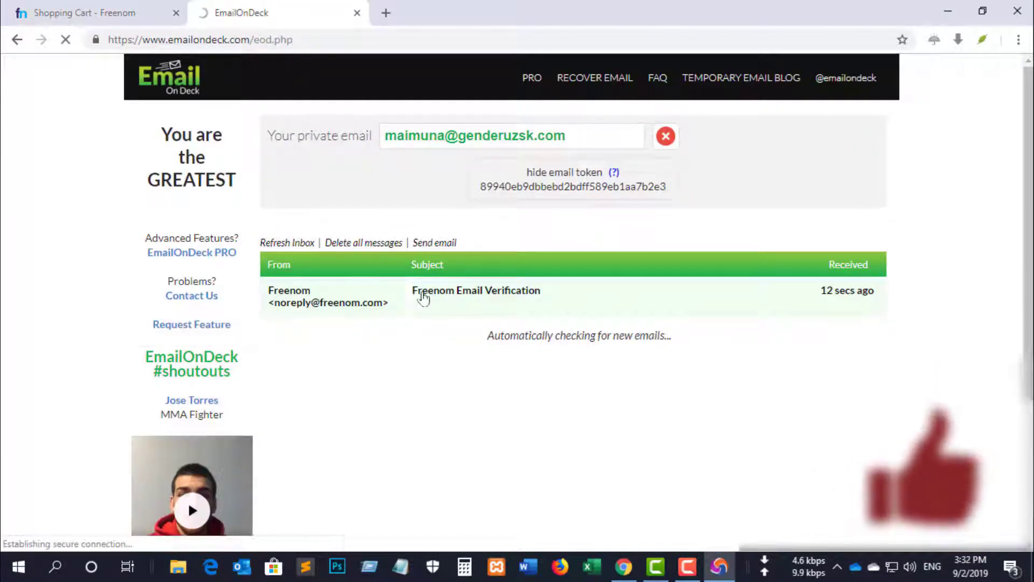
scroll(457, 296, "down", 3)
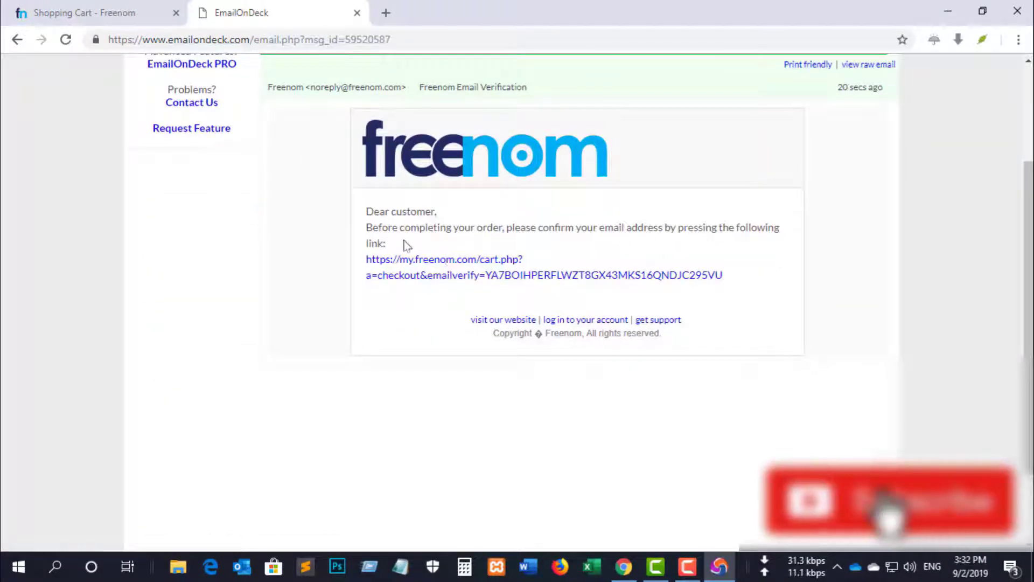
left_click(450, 260)
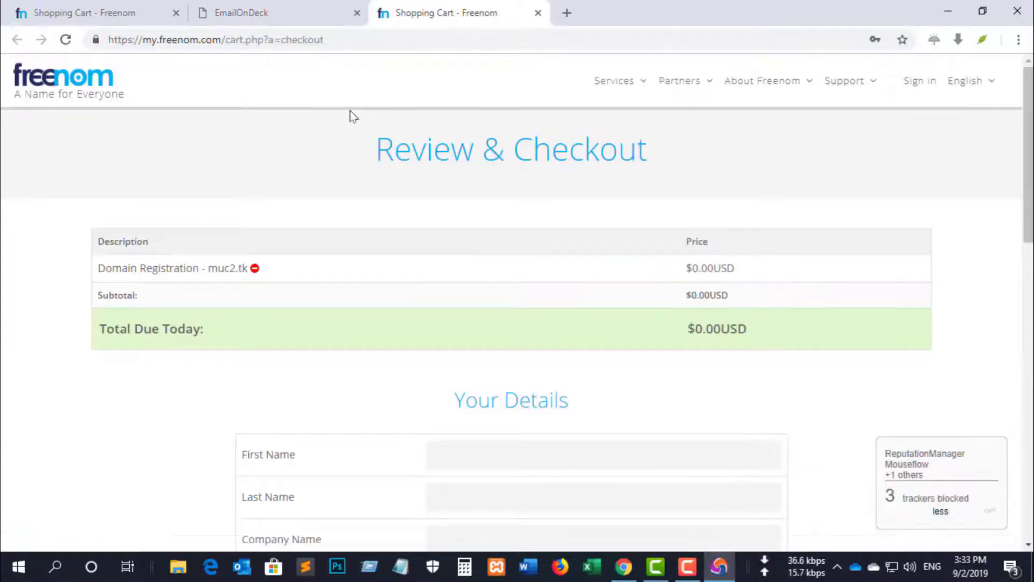
Fill the First Name, Last Name and Company Name fields under Your Details, then open a new tab.
scroll(476, 314, "down", 5)
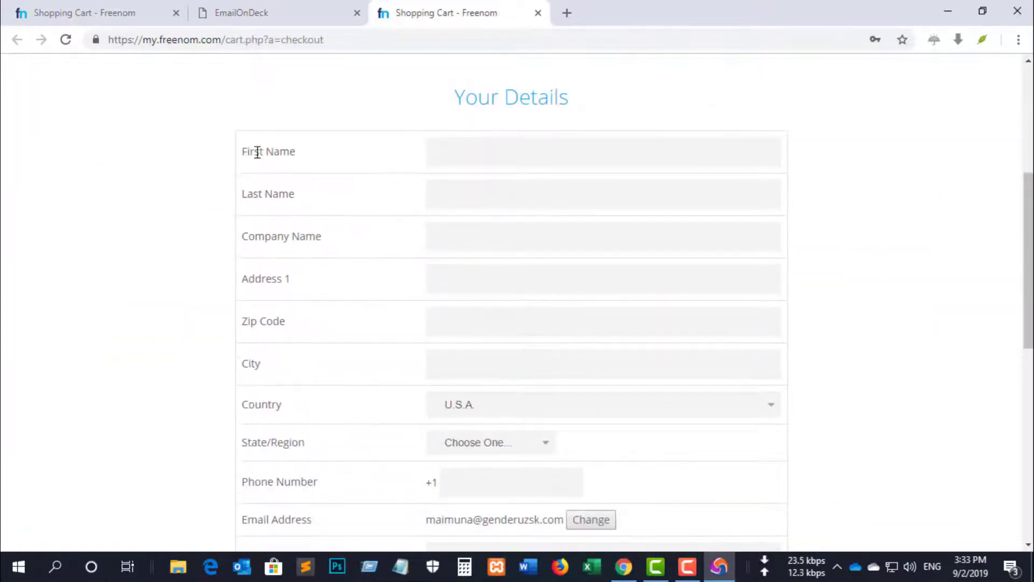
scroll(366, 353, "down", 4)
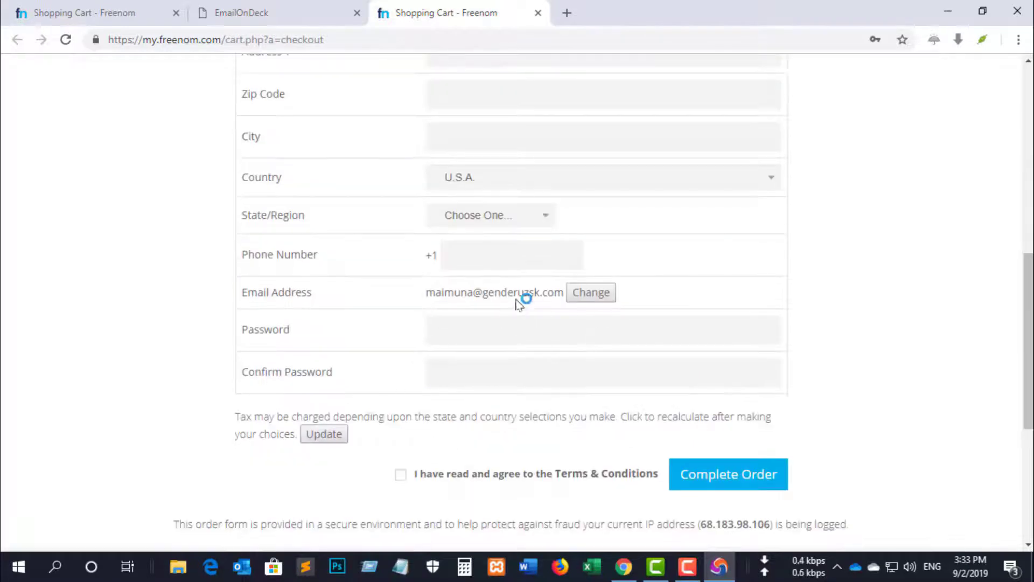
scroll(590, 261, "up", 5)
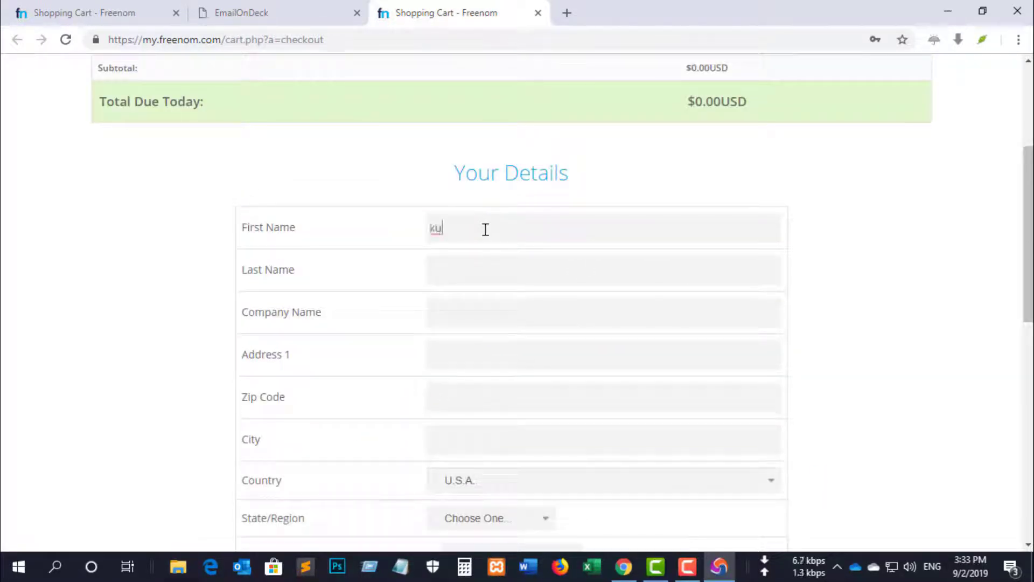
key("BackSpace")
key("BackSpace")
scroll(461, 239, "down", 1)
left_click(459, 192)
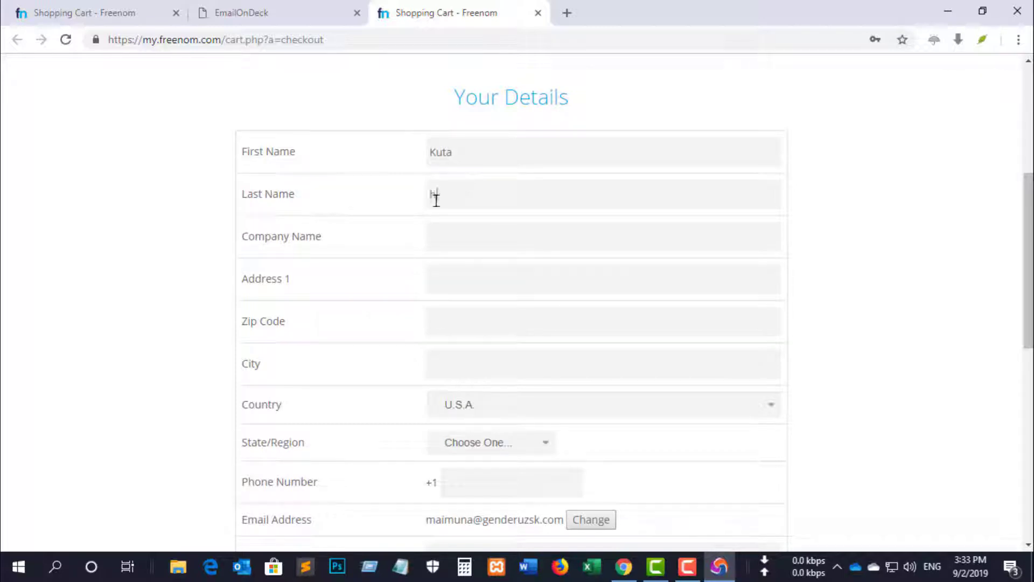
scroll(437, 200, "down", 1)
left_click(466, 159)
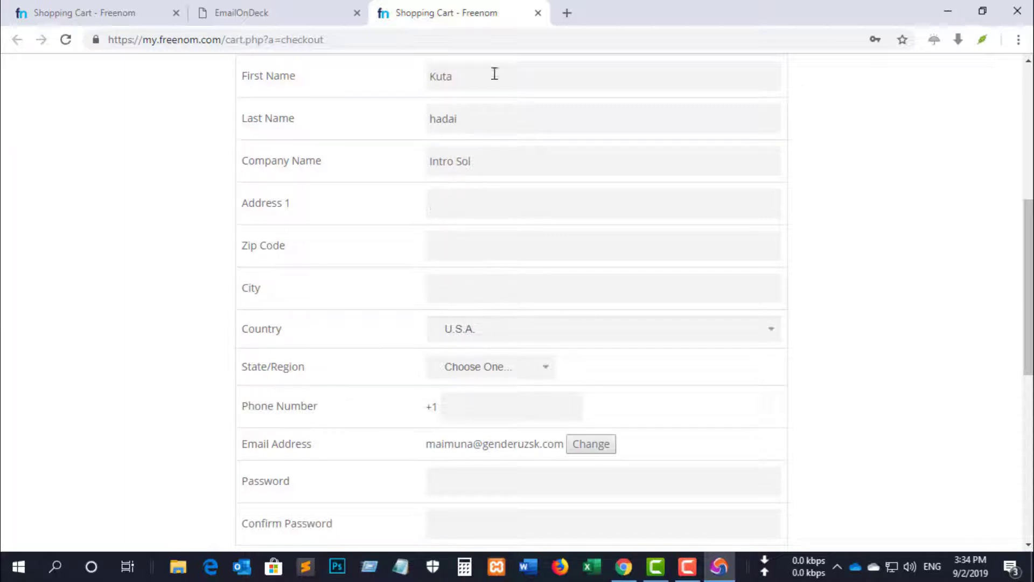
left_click(566, 14)
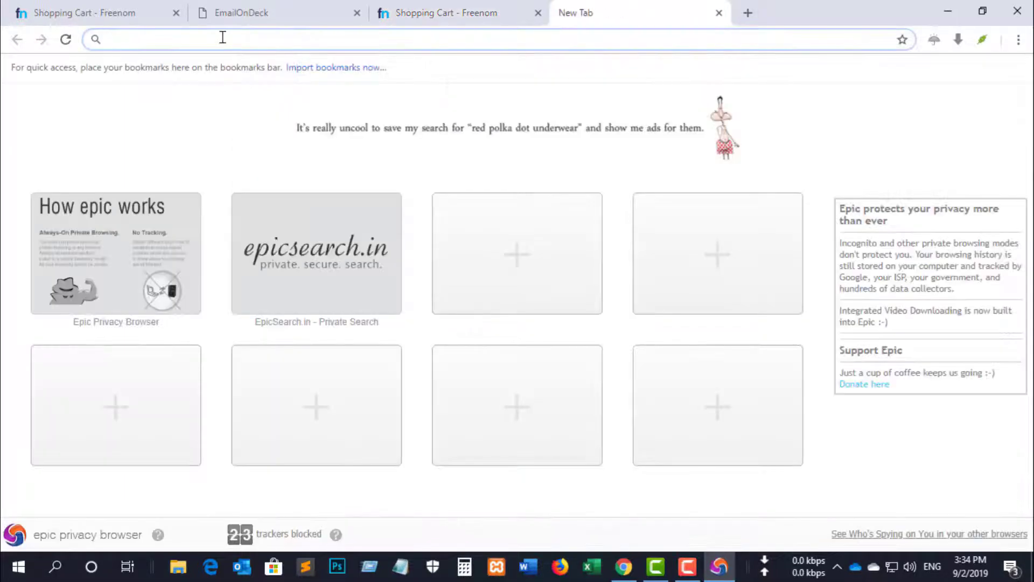
Search for 'fack us id genarator' and open the Fake Name Generator result.
type("fack")
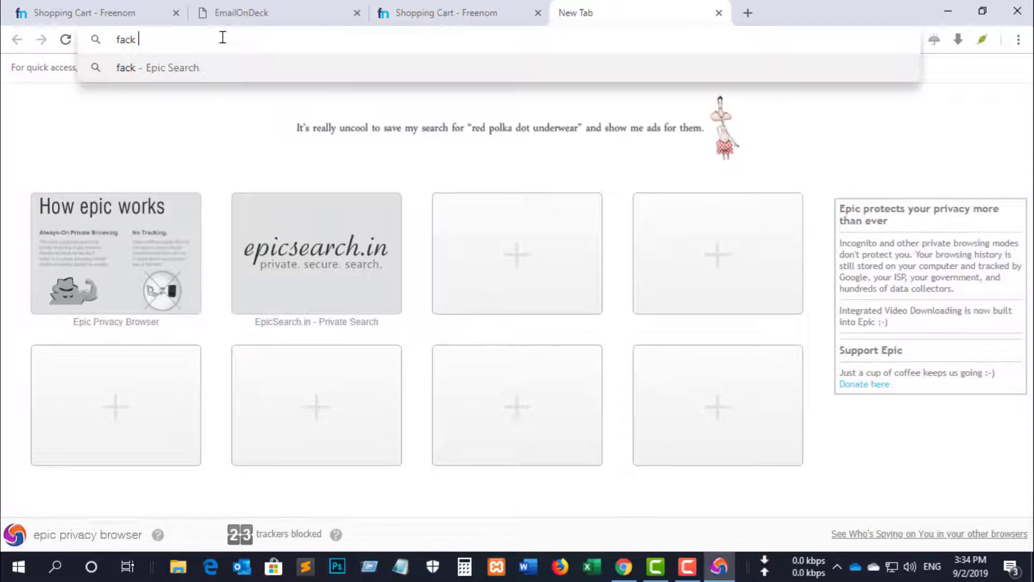
type(" us id ")
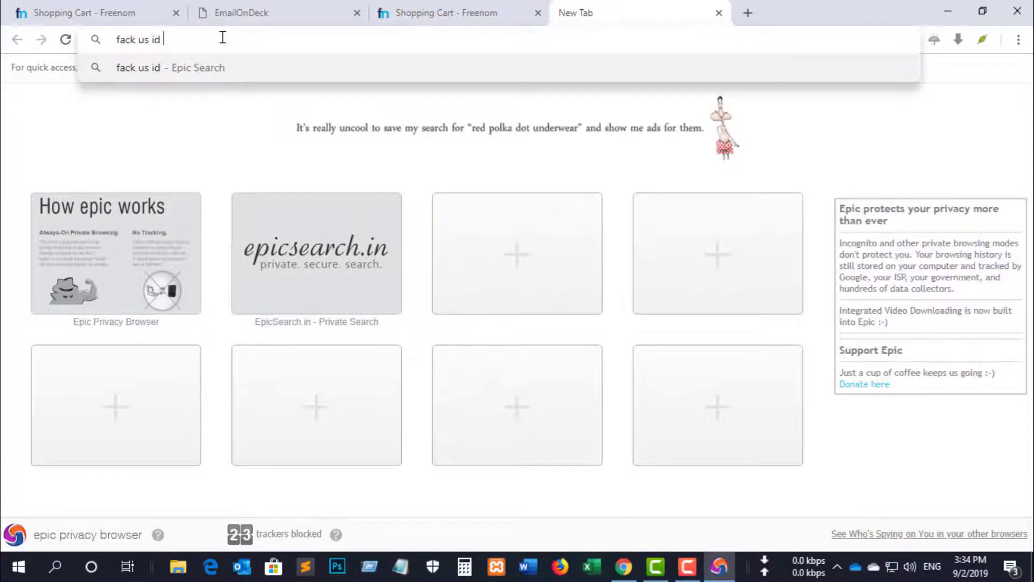
type("genarator")
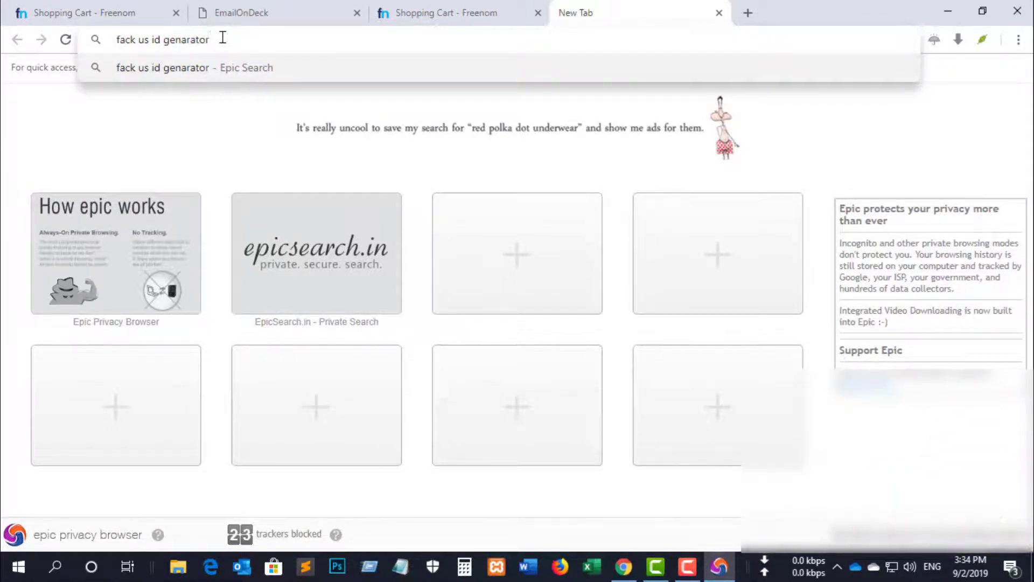
key("Return")
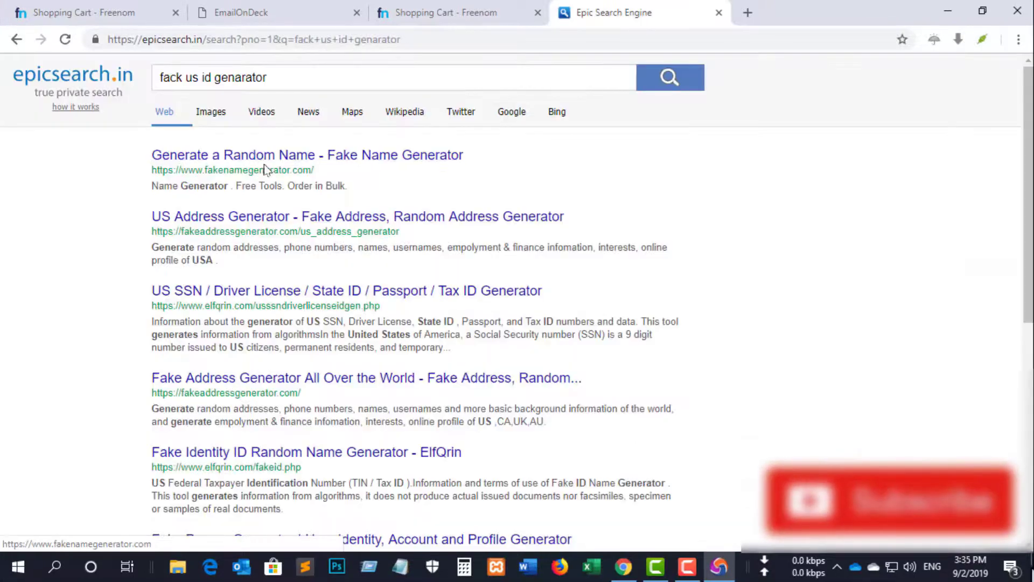
left_click(267, 156)
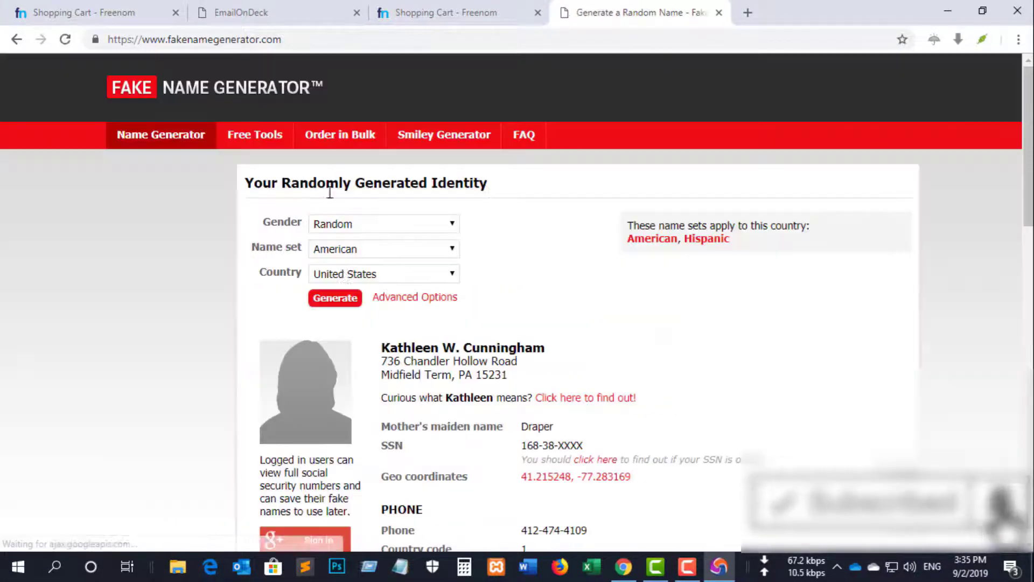
Copy the generated street address from Fake Name Generator into Freenom's Address 1 field.
scroll(431, 287, "down", 3)
scroll(431, 287, "down", 1)
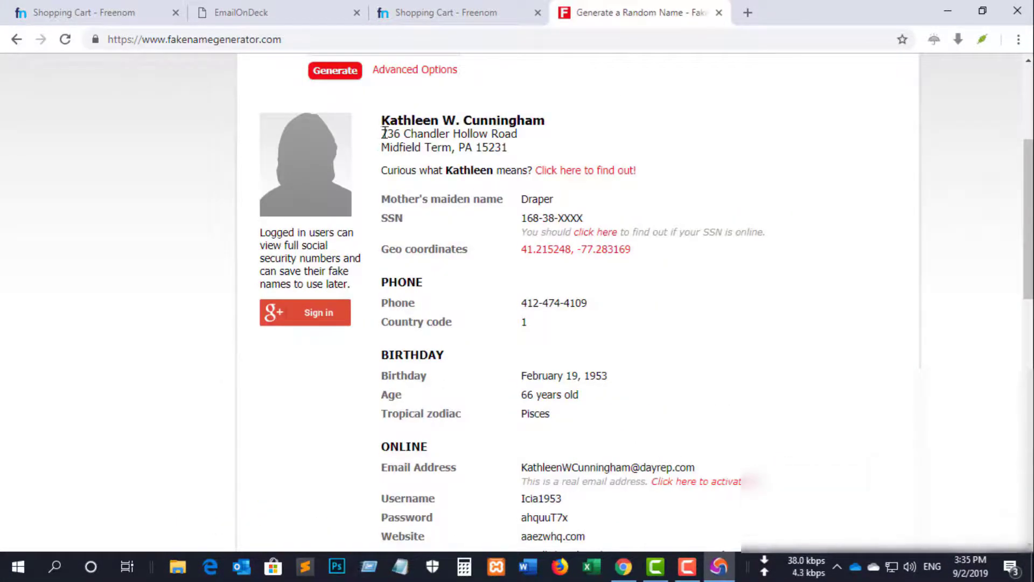
left_click_drag(381, 134, 496, 135)
right_click(453, 135)
left_click(474, 145)
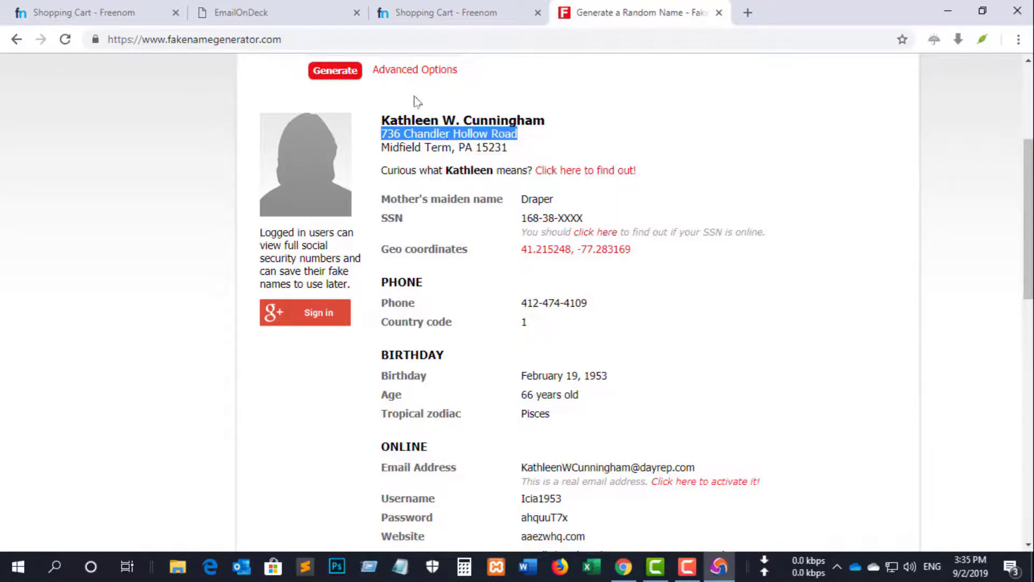
left_click(410, 11)
right_click(440, 202)
left_click(476, 321)
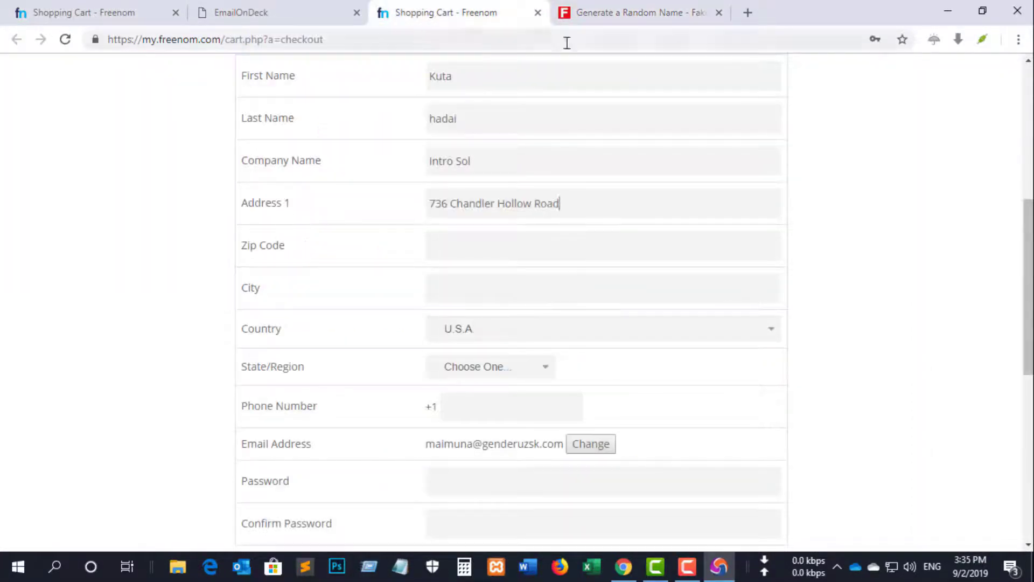
Copy the generated zip code into the Zip Code field.
left_click(592, 12)
double_click(485, 147)
right_click(487, 144)
left_click(512, 153)
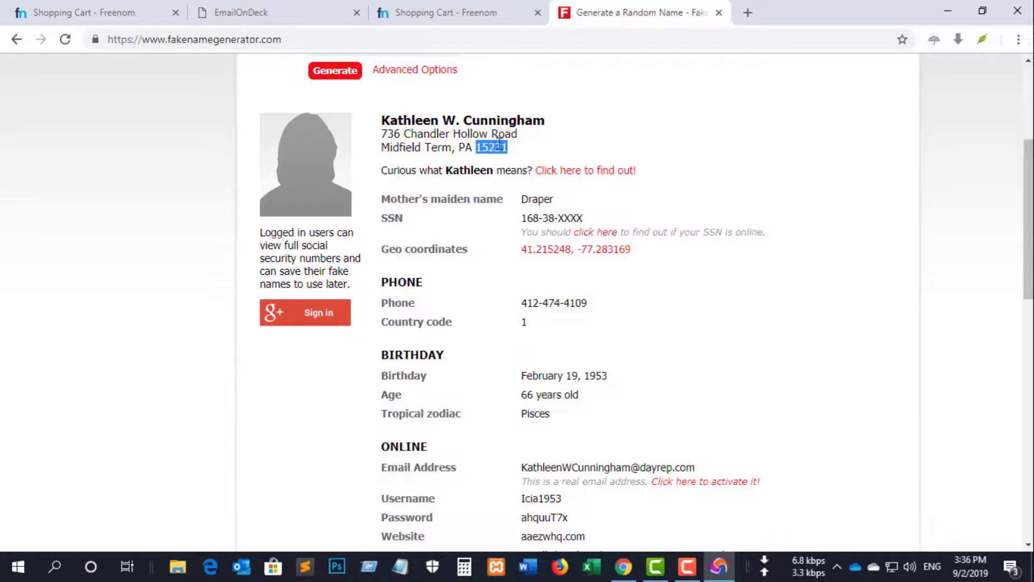
left_click(426, 12)
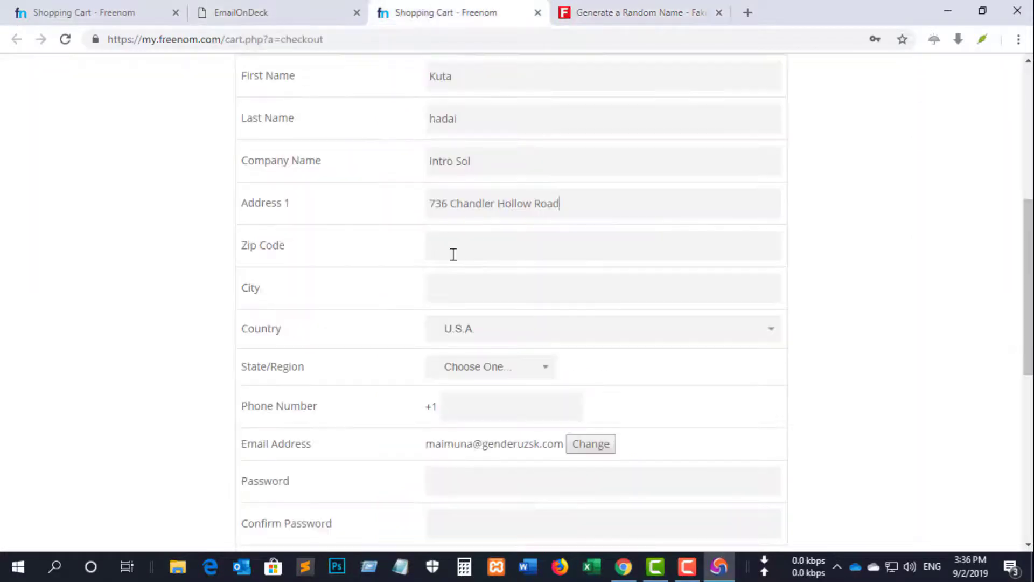
right_click(470, 243)
left_click(502, 359)
Copy the generated city name into the City field.
left_click(597, 13)
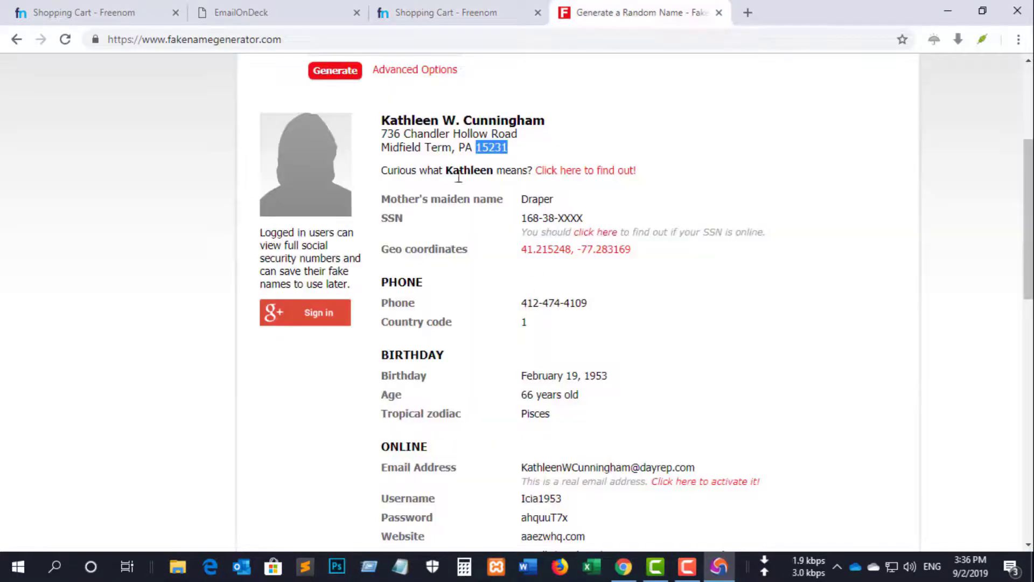
left_click_drag(383, 143, 450, 148)
left_click(458, 12)
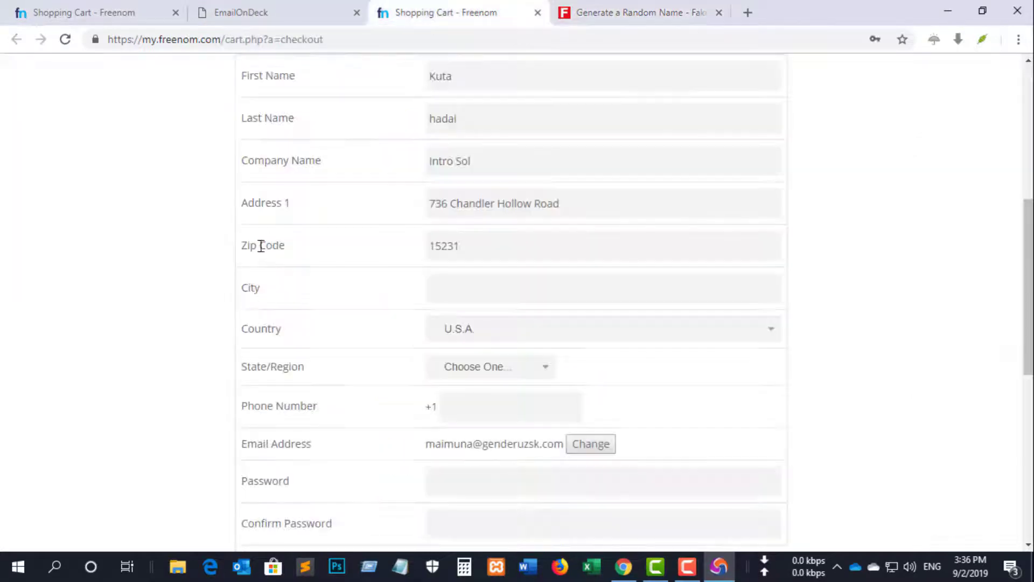
left_click(457, 289)
right_click(455, 292)
left_click(488, 409)
Set State/Region to Pennsylvania.
scroll(495, 323, "down", 2)
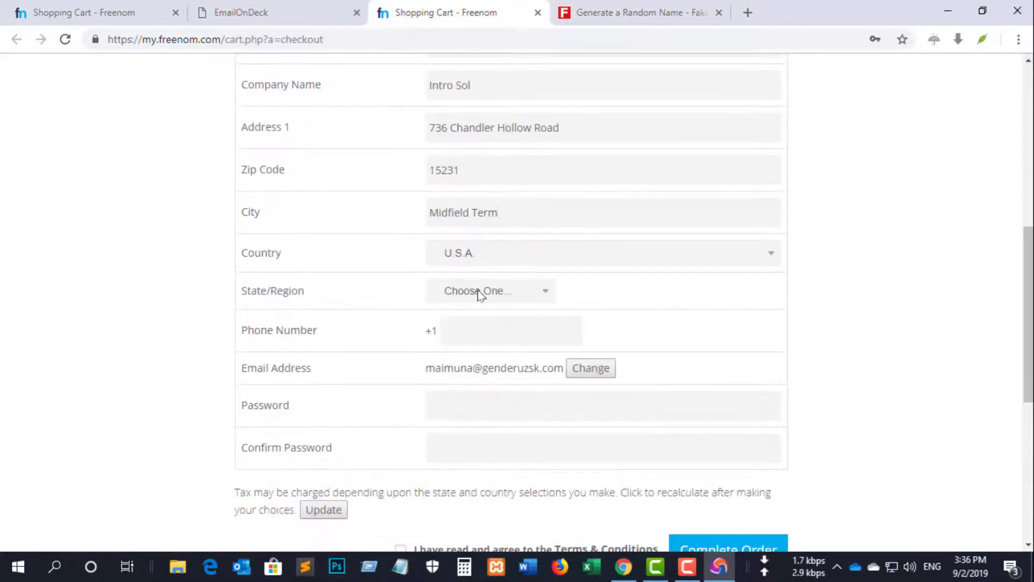
left_click(619, 13)
left_click(458, 12)
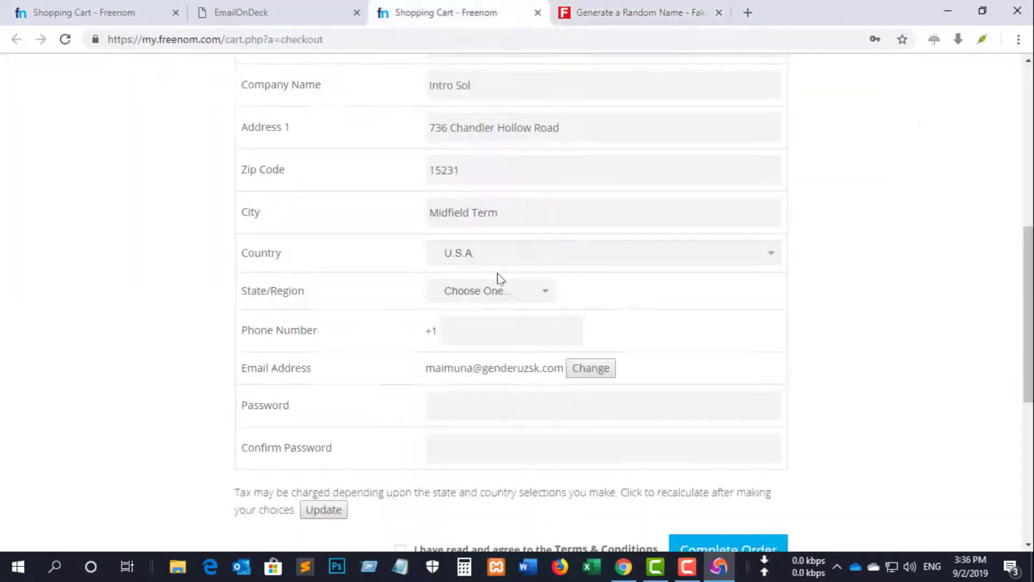
left_click(491, 290)
scroll(487, 203, "down", 5)
scroll(481, 264, "down", 2)
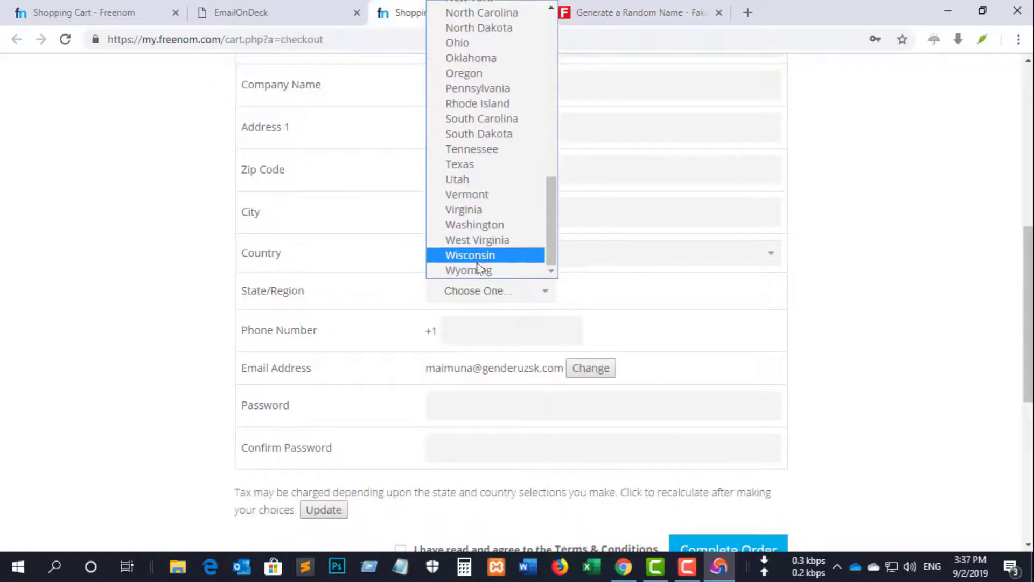
scroll(479, 250, "up", 3)
left_click(488, 243)
Copy the generated phone number into the phone number field.
scroll(487, 243, "down", 2)
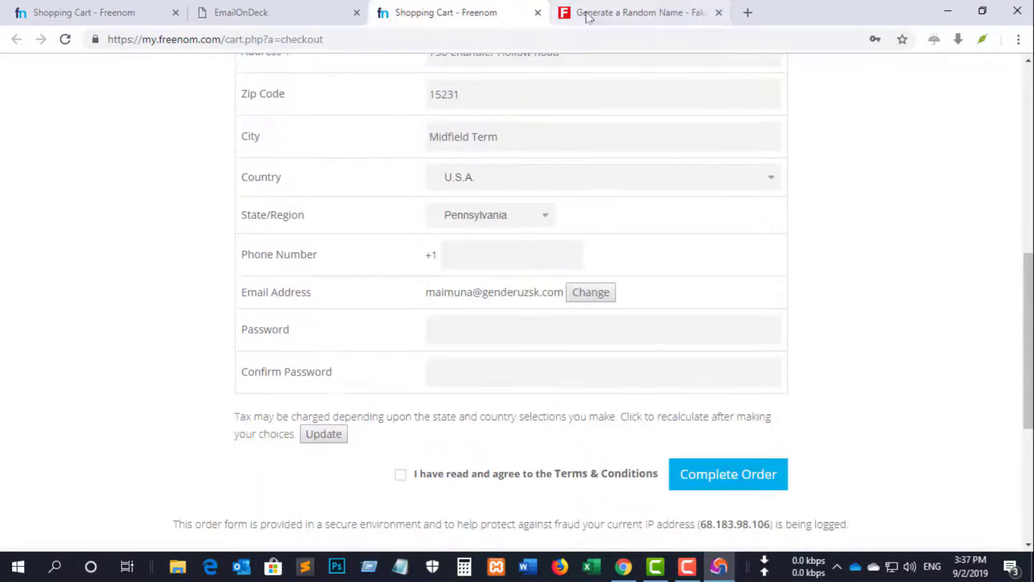
left_click(620, 13)
triple_click(579, 226)
right_click(572, 225)
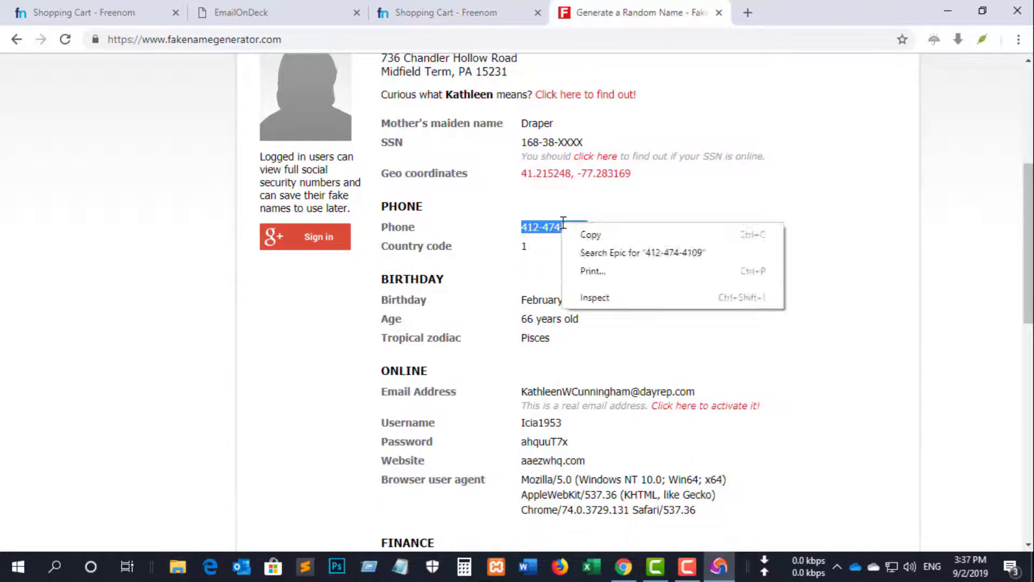
left_click(587, 233)
left_click(458, 12)
left_click(475, 254)
right_click(475, 255)
left_click(510, 375)
Enter and confirm the account password, then accept the Terms & Conditions.
scroll(458, 295, "down", 1)
left_click(488, 255)
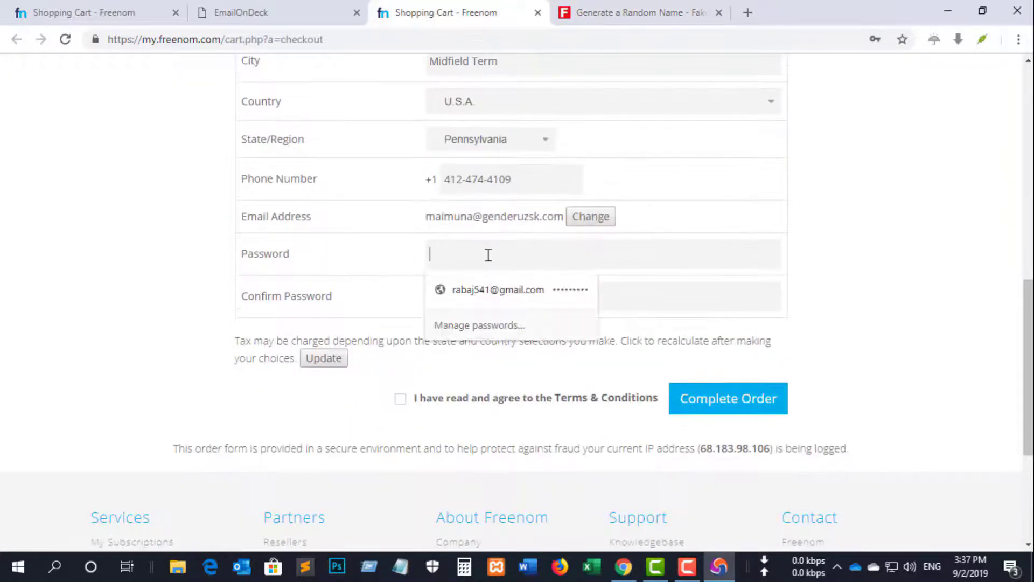
type("****")
left_click(476, 302)
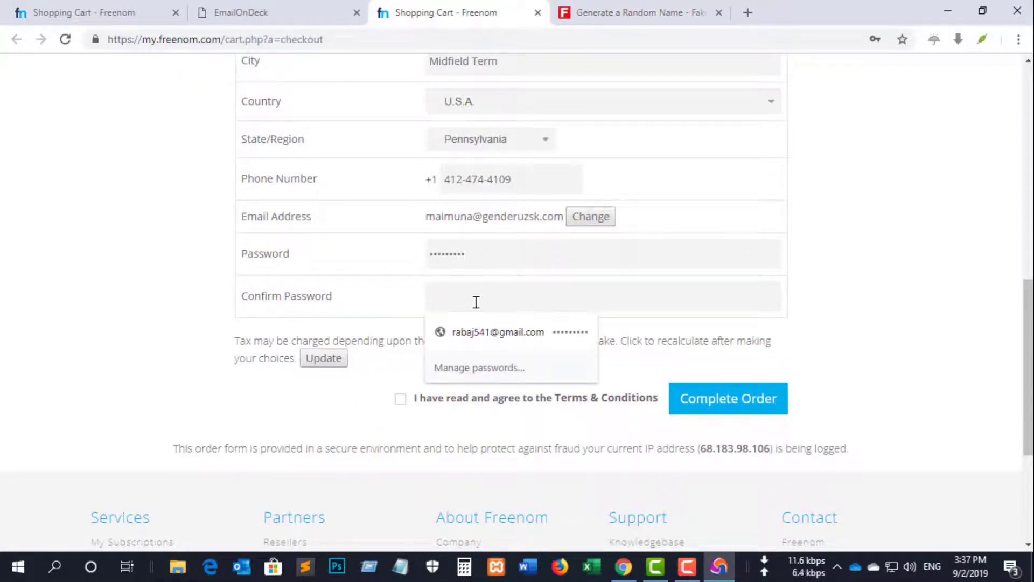
type("***")
scroll(431, 312, "down", 1)
left_click(400, 322)
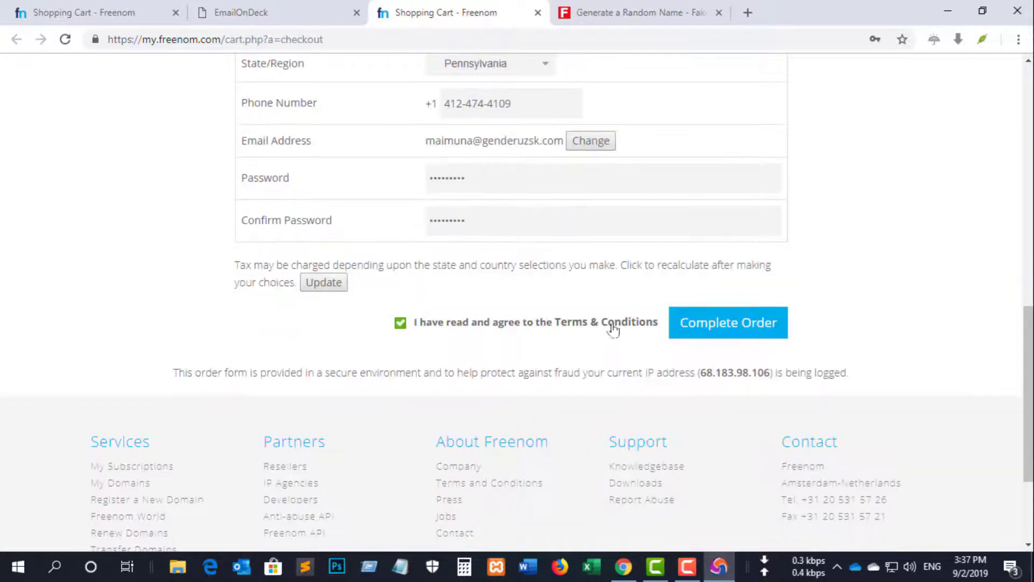
Complete the order and decline saving the password for this site.
left_click(711, 338)
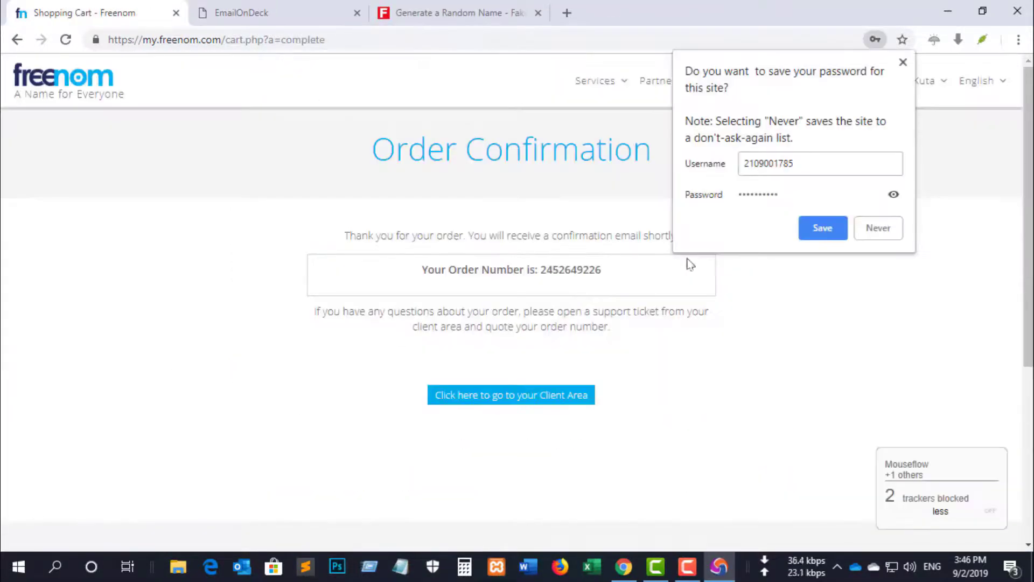
left_click(882, 231)
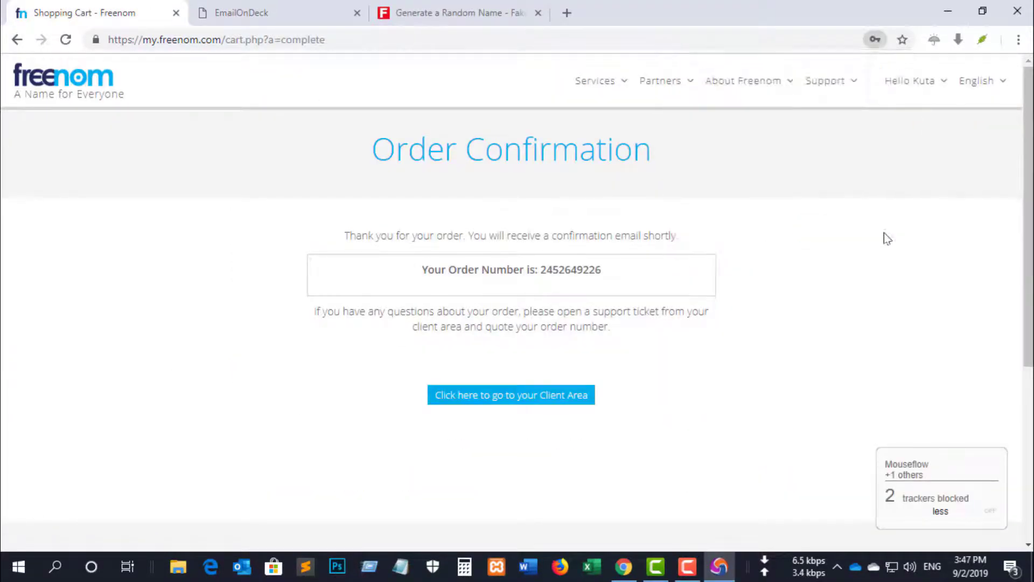
scroll(580, 206, "down", 1)
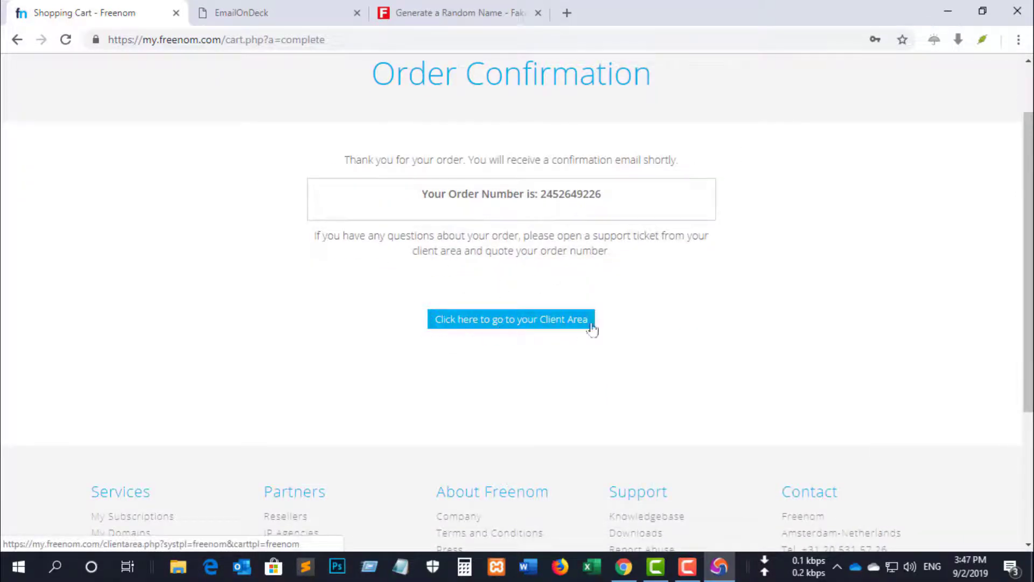
Go to Client Area > Services > My Domains and manage muc2.tk.
left_click(501, 323)
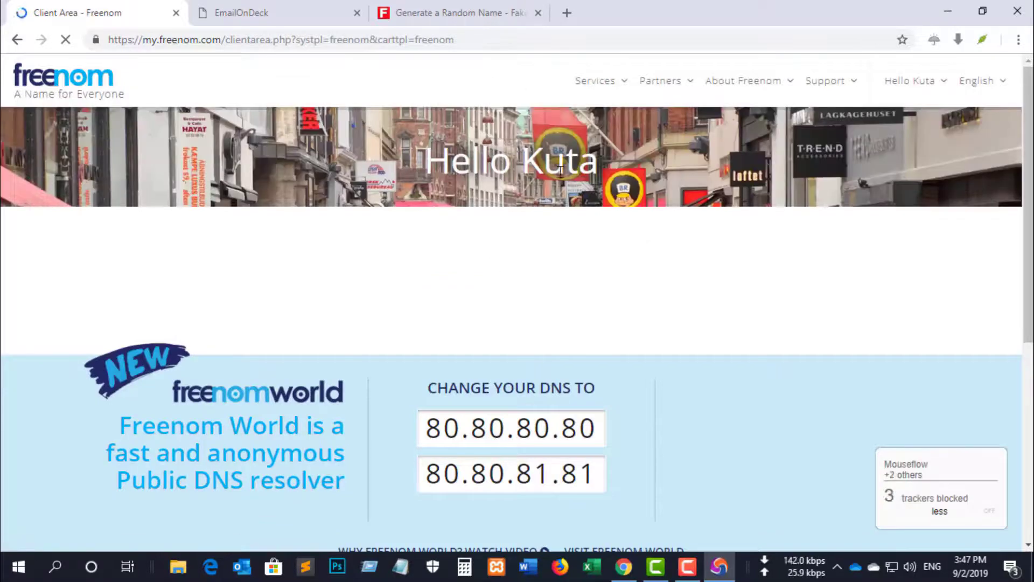
left_click(614, 82)
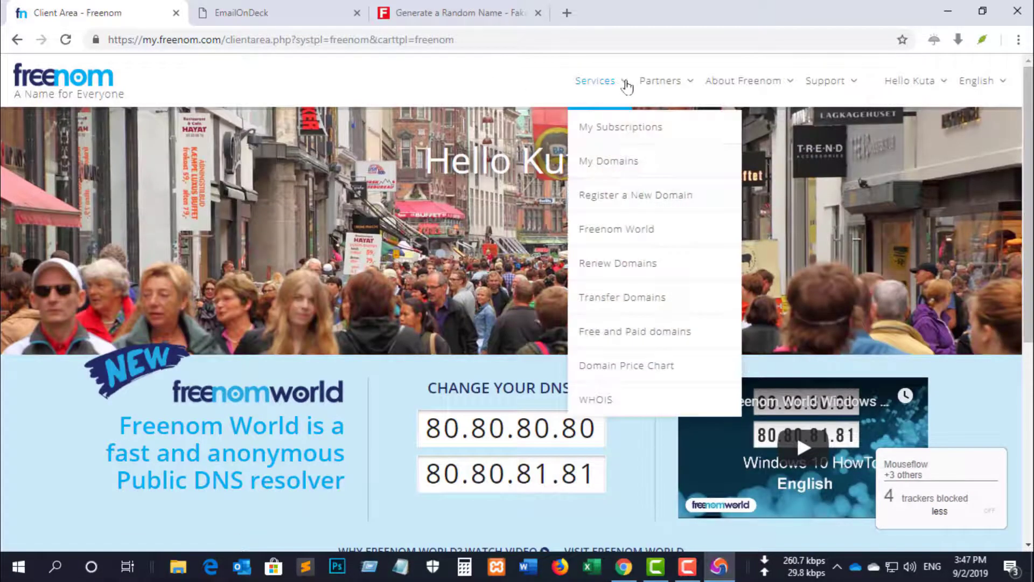
left_click(605, 161)
scroll(95, 293, "down", 2)
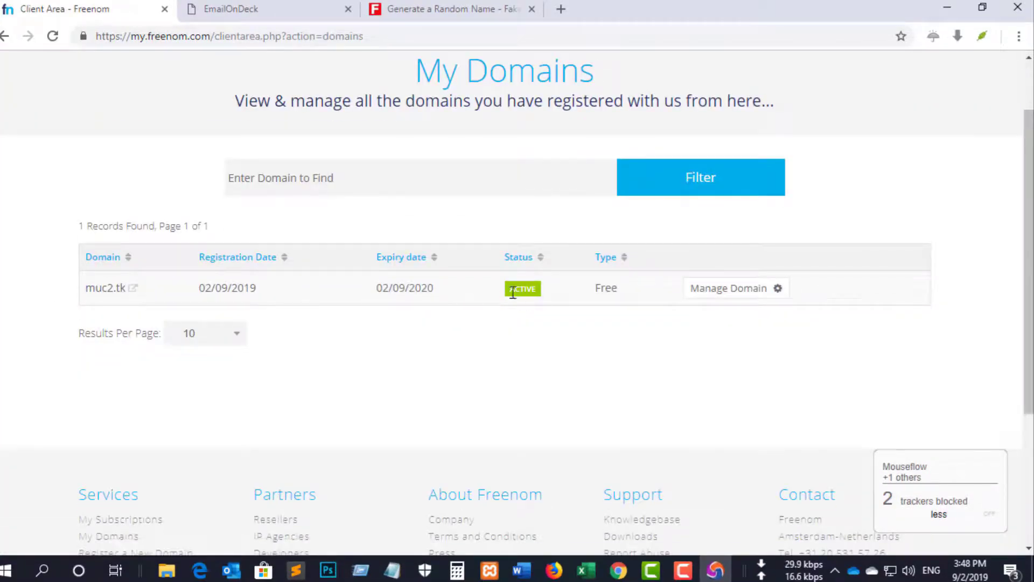
left_click(774, 298)
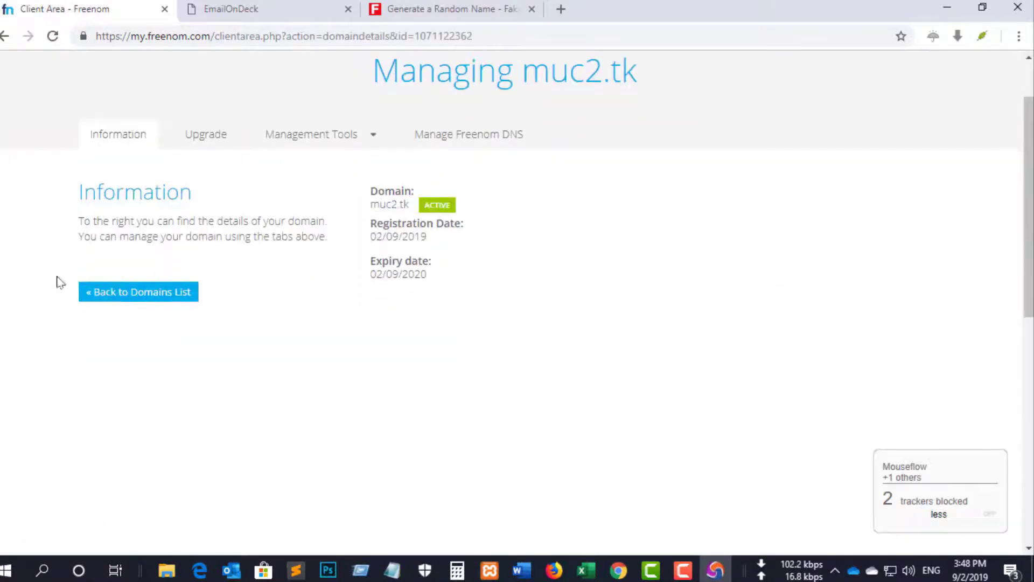
Open muc2.tk's Nameservers tool and select Use custom nameservers.
left_click(371, 138)
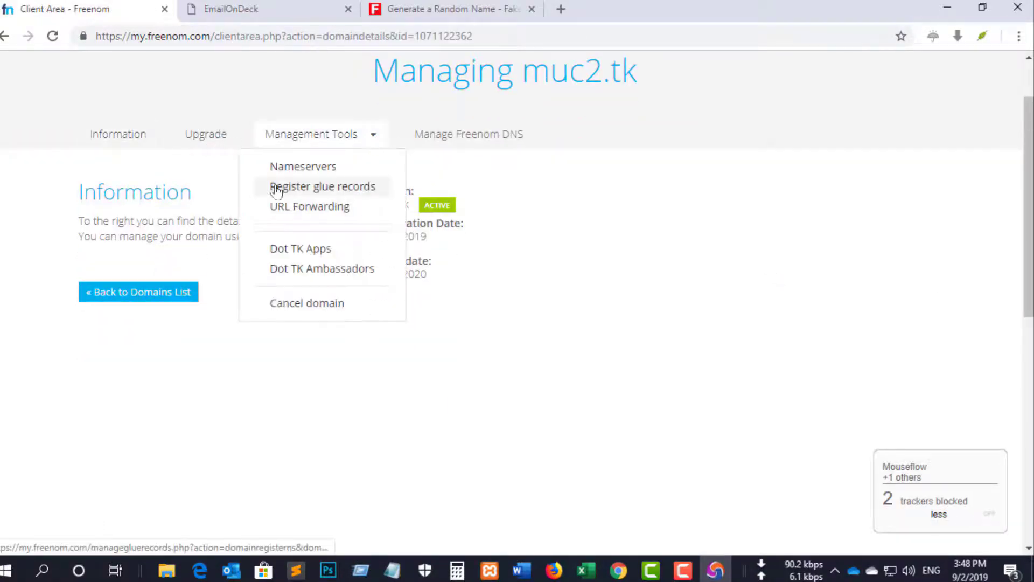
left_click(302, 166)
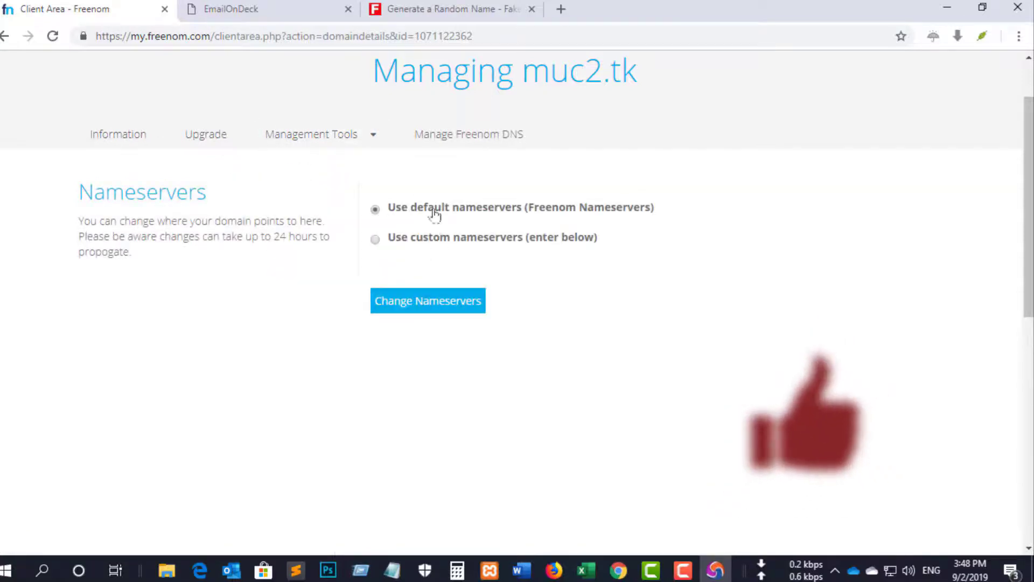
left_click(375, 239)
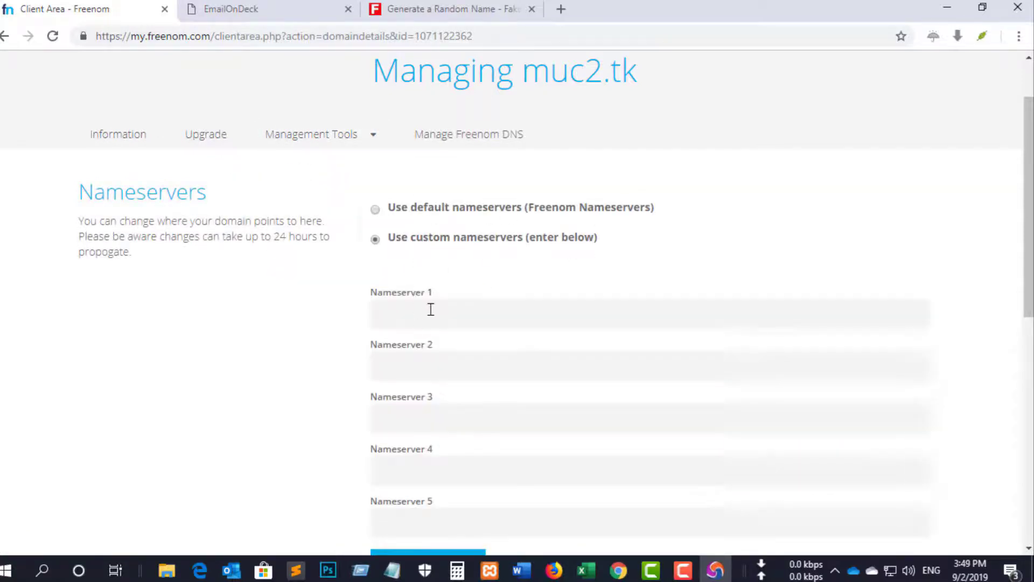
scroll(481, 470, "down", 3)
scroll(436, 331, "up", 4)
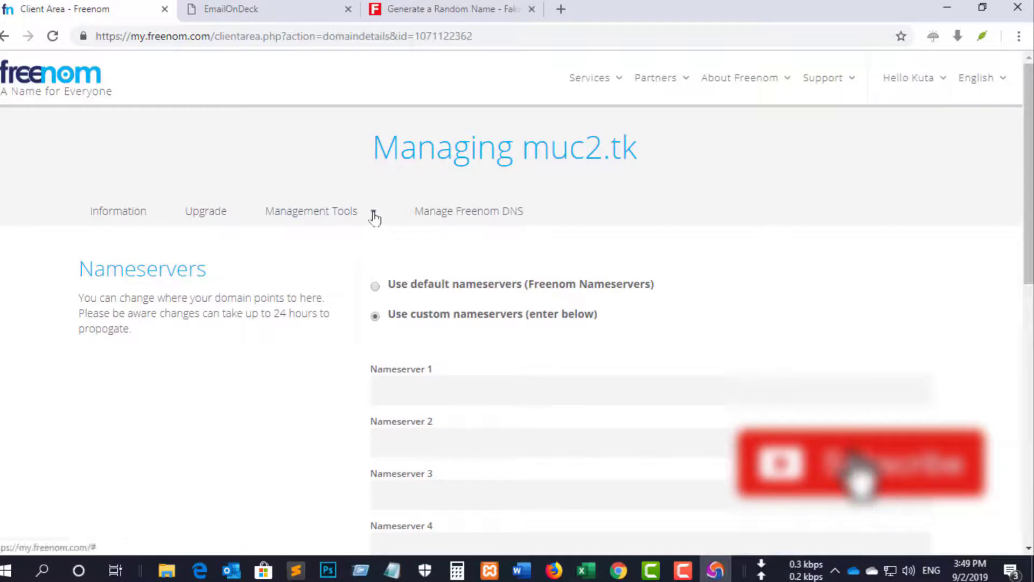
Open URL Forwarding for muc2.tk and keep the default Frame (cloaking) forward mode.
left_click(312, 210)
left_click(312, 282)
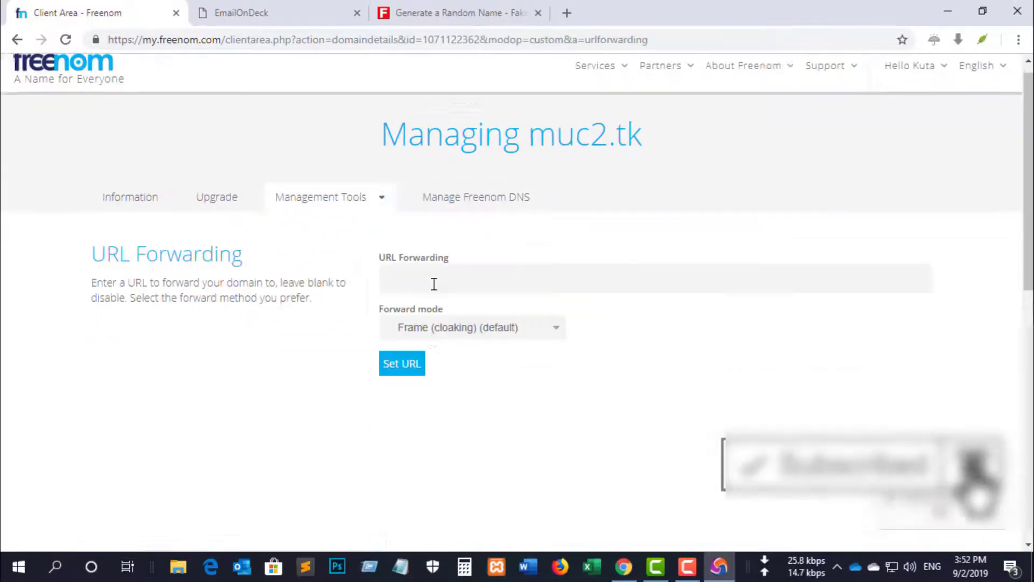
scroll(463, 277, "down", 1)
scroll(494, 270, "up", 2)
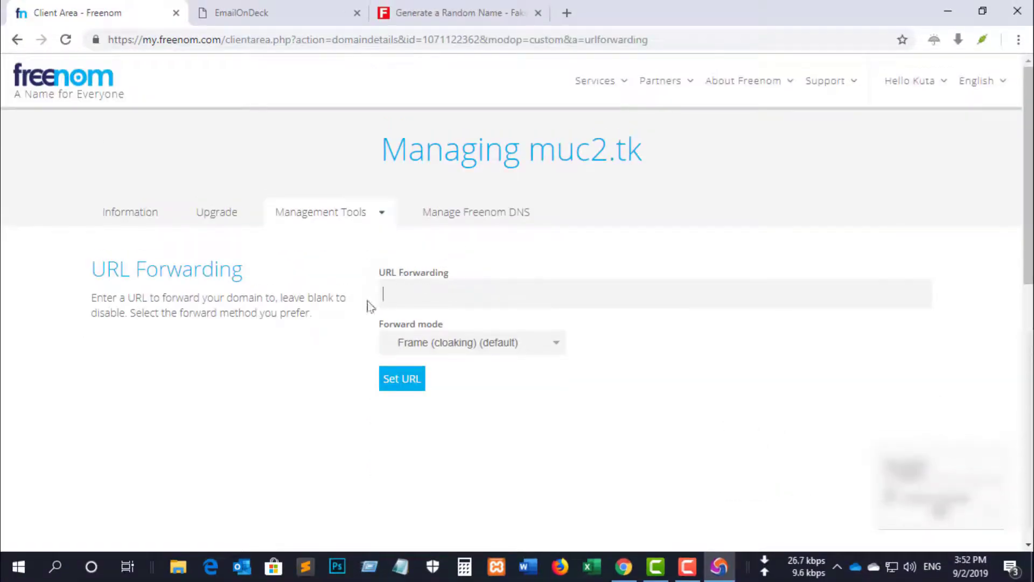
scroll(457, 286, "down", 1)
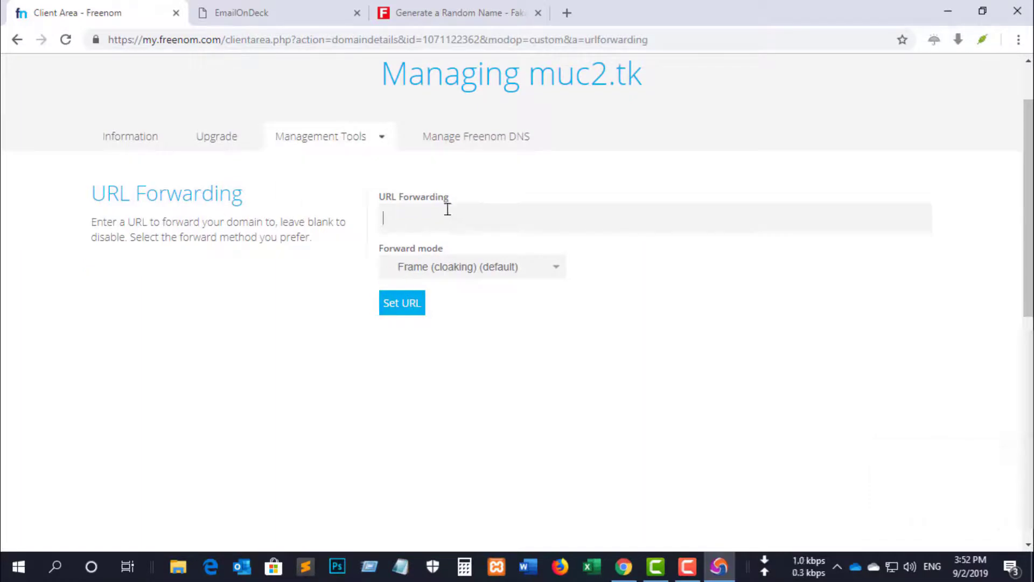
left_click(556, 271)
left_click(510, 380)
Close the management tools list and return to the My Domains list.
left_click(376, 137)
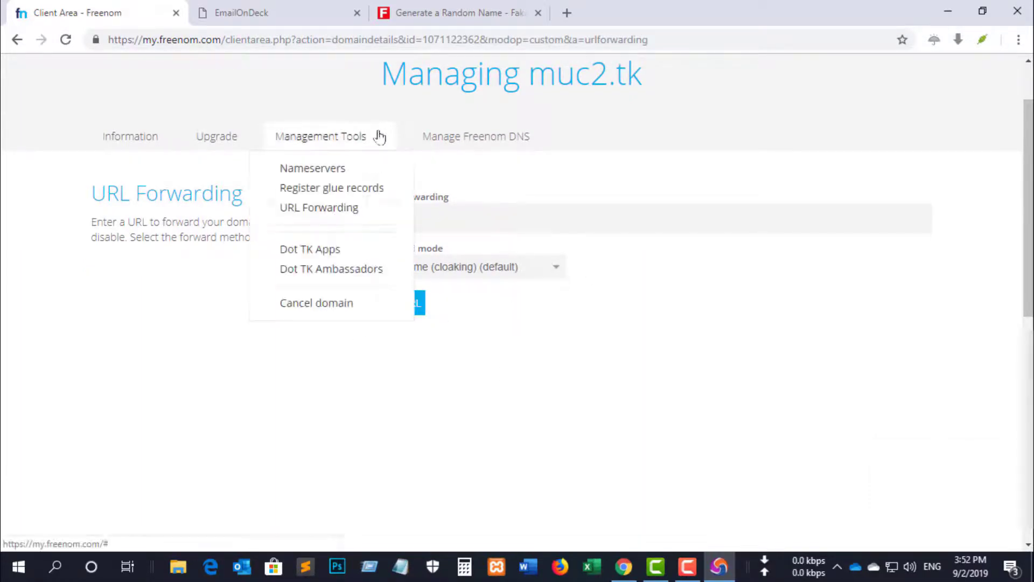
scroll(331, 172, "up", 2)
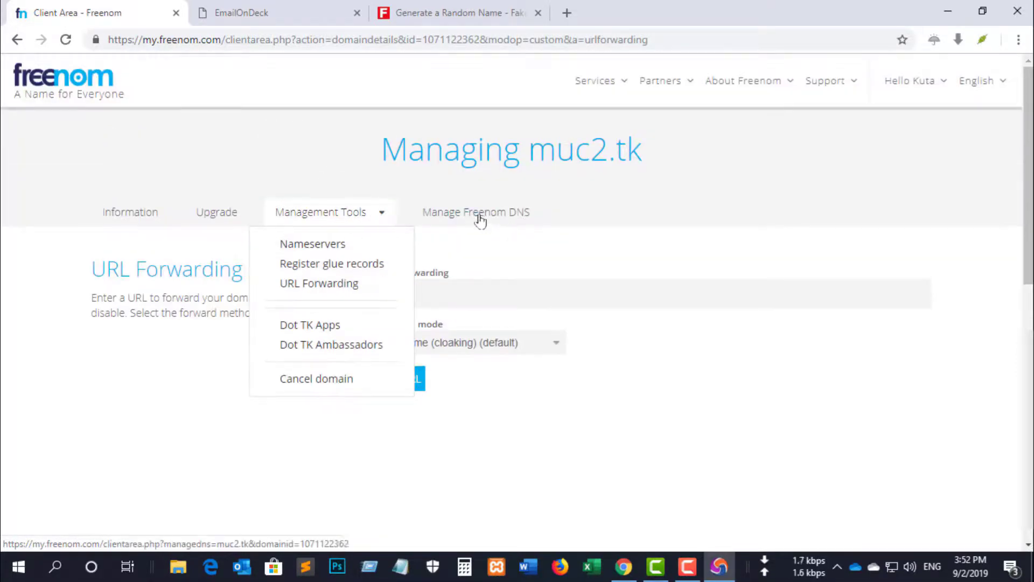
scroll(377, 280, "down", 3)
left_click(321, 348)
scroll(336, 273, "up", 3)
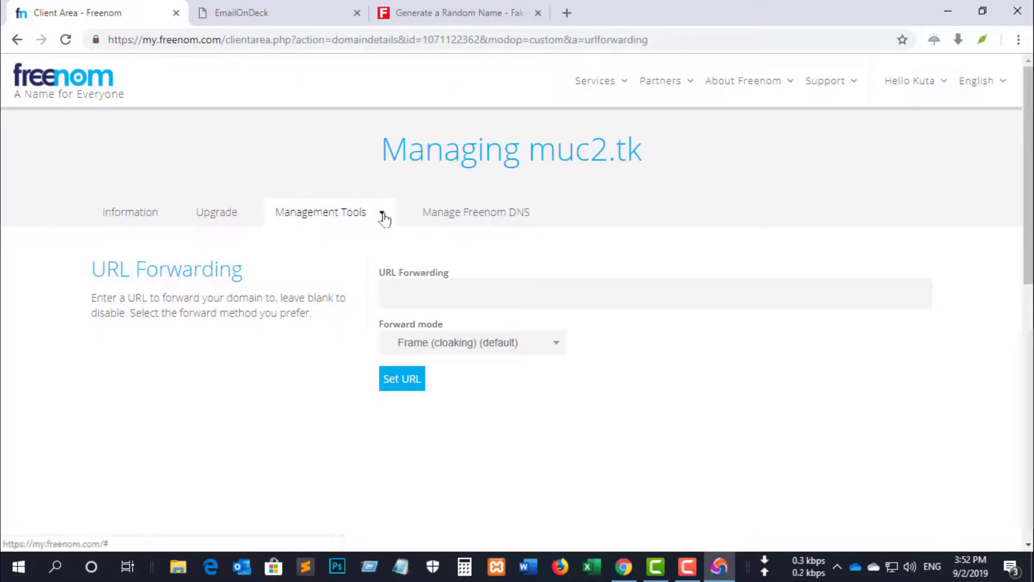
mouse_move(619, 86)
left_click(598, 162)
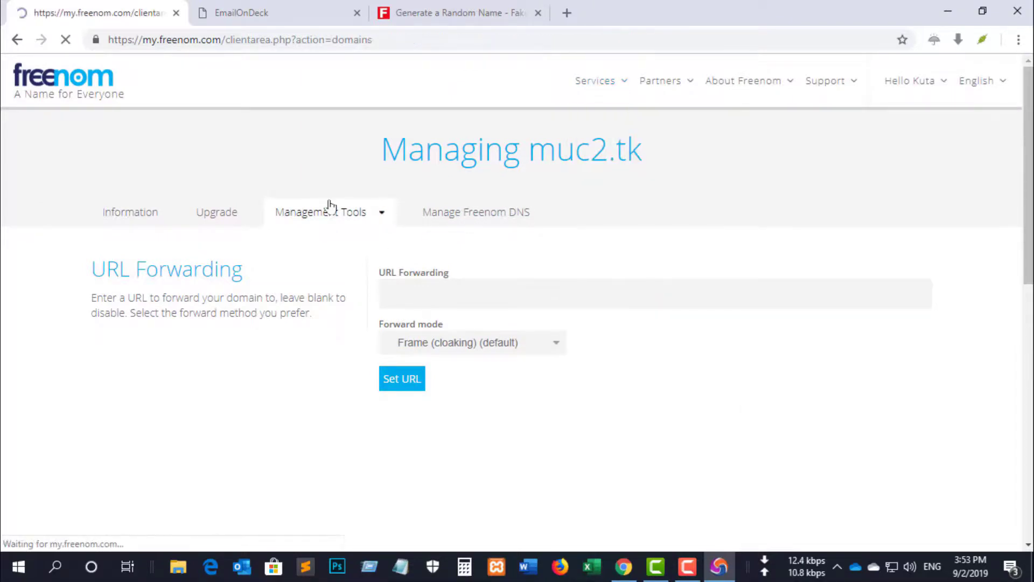
Highlight muc2.tk's 02/09/2020 expiry date in My Domains, then open the Hello account menu.
scroll(401, 220, "down", 3)
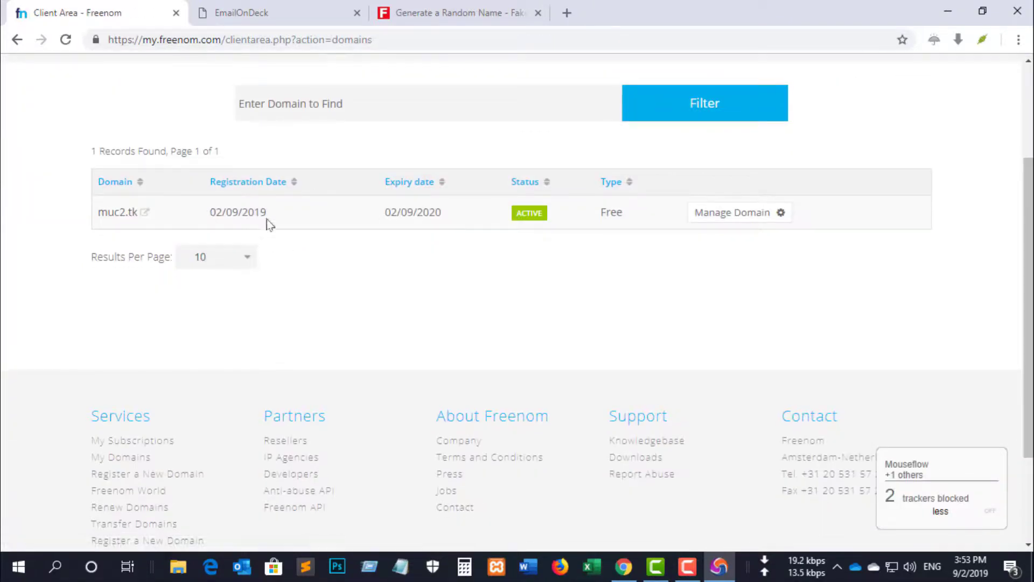
left_click_drag(417, 212, 440, 213)
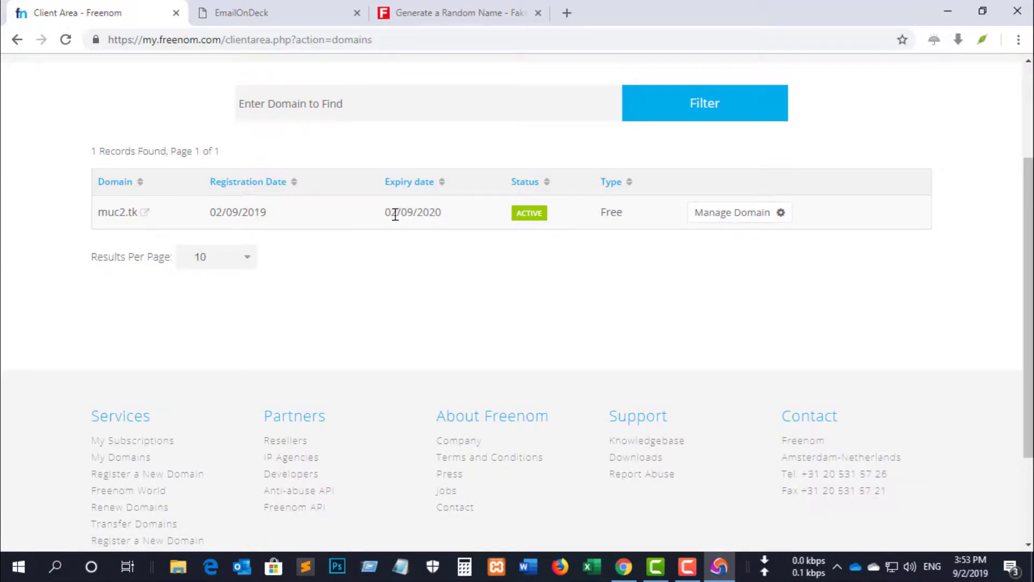
scroll(716, 203, "up", 3)
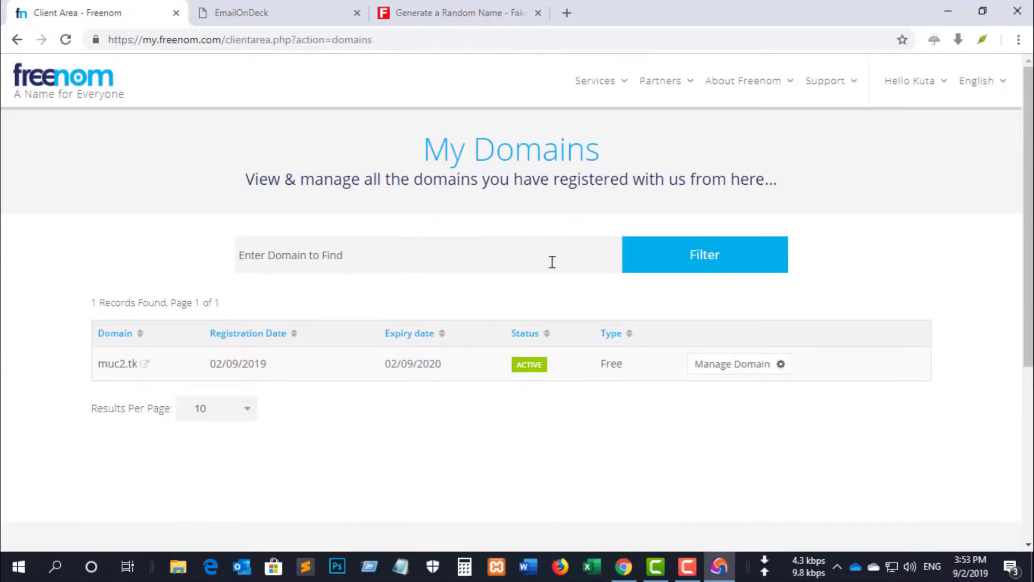
scroll(554, 268, "down", 3)
scroll(555, 267, "up", 3)
left_click(944, 84)
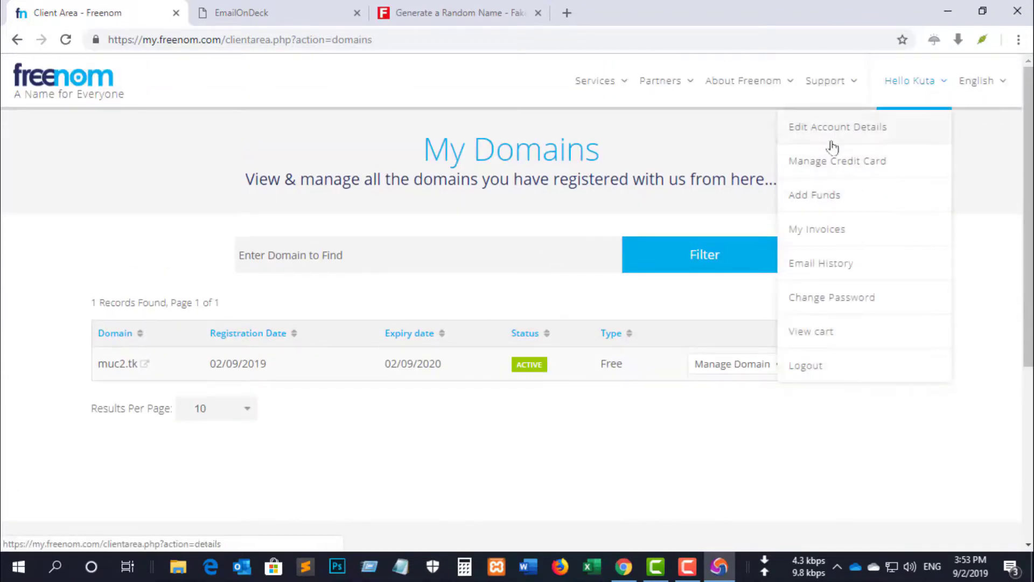